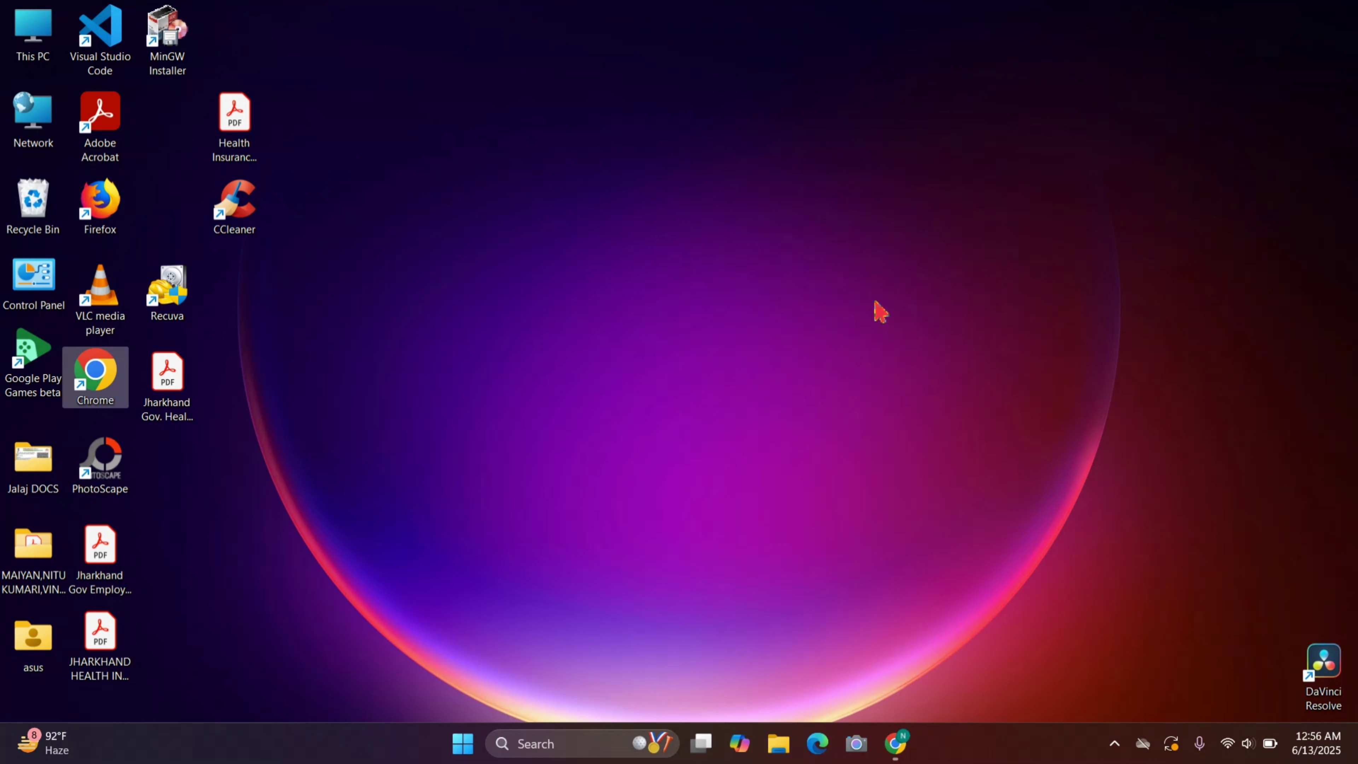
Search Google for "gravity write" in Chrome and open GravityWrite's Resume Writer tool
click(895, 744)
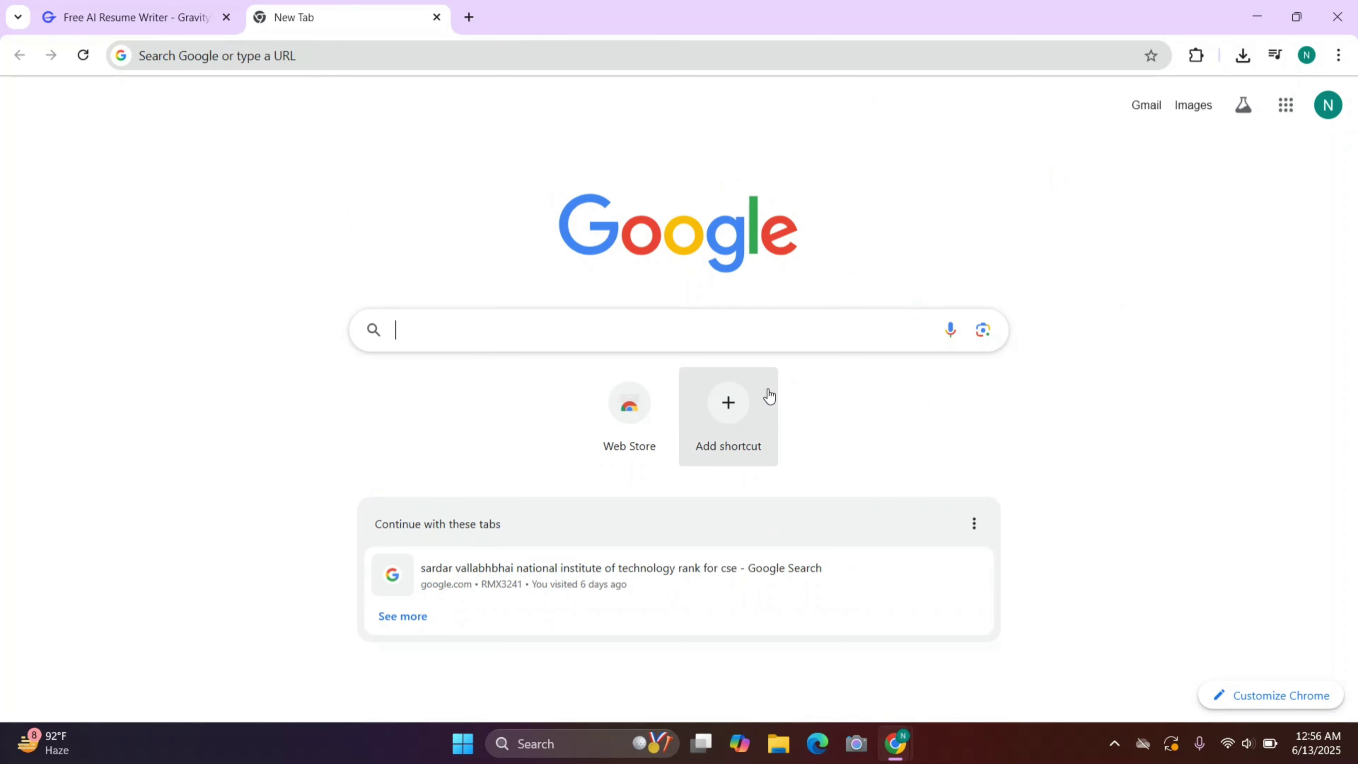
click(524, 328)
text(gravity write)
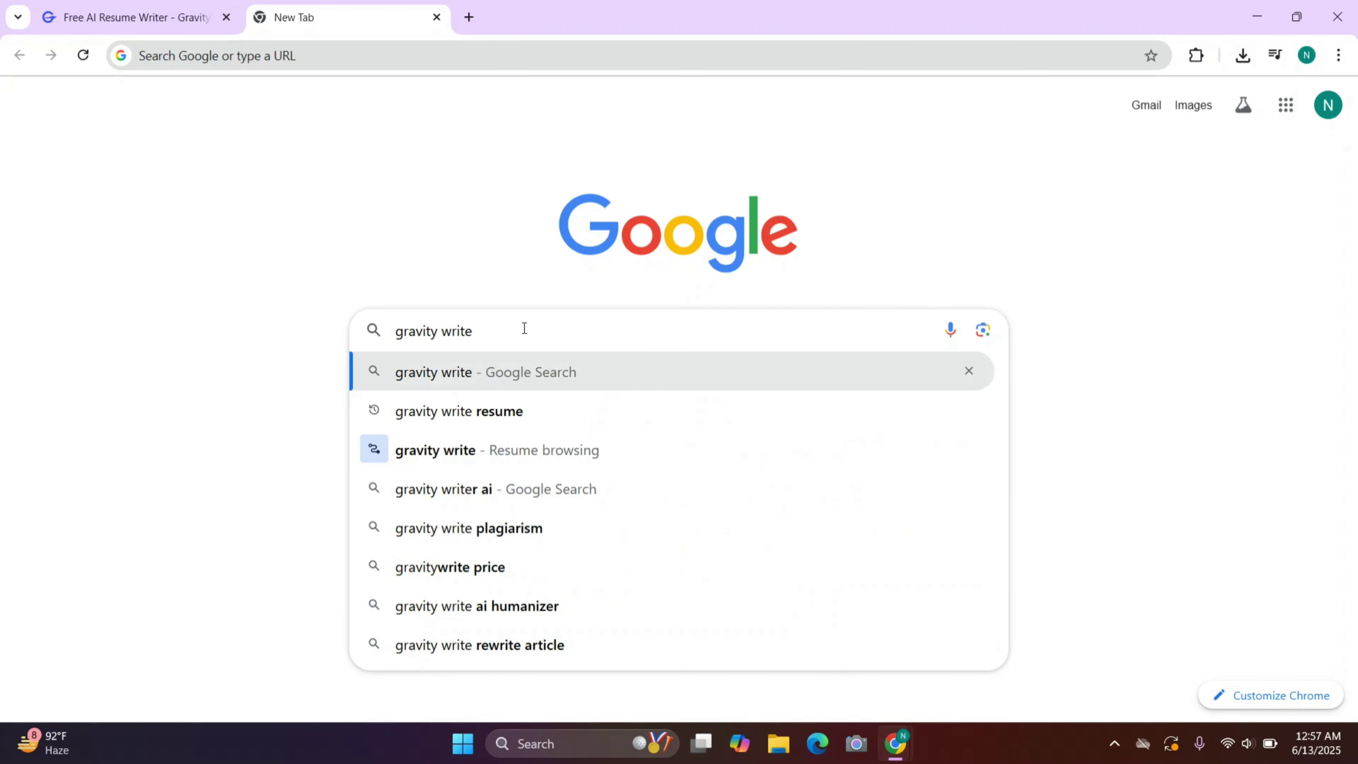
key(Return)
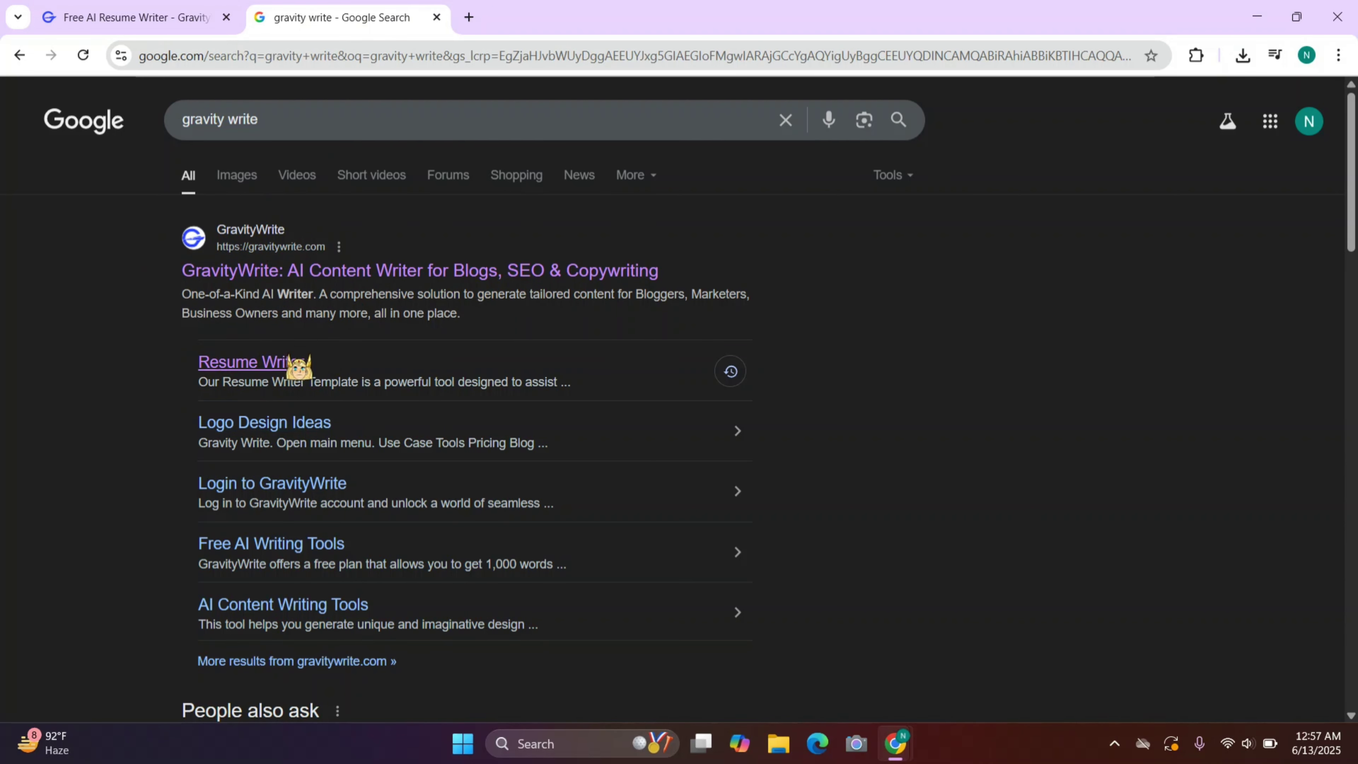
click(279, 363)
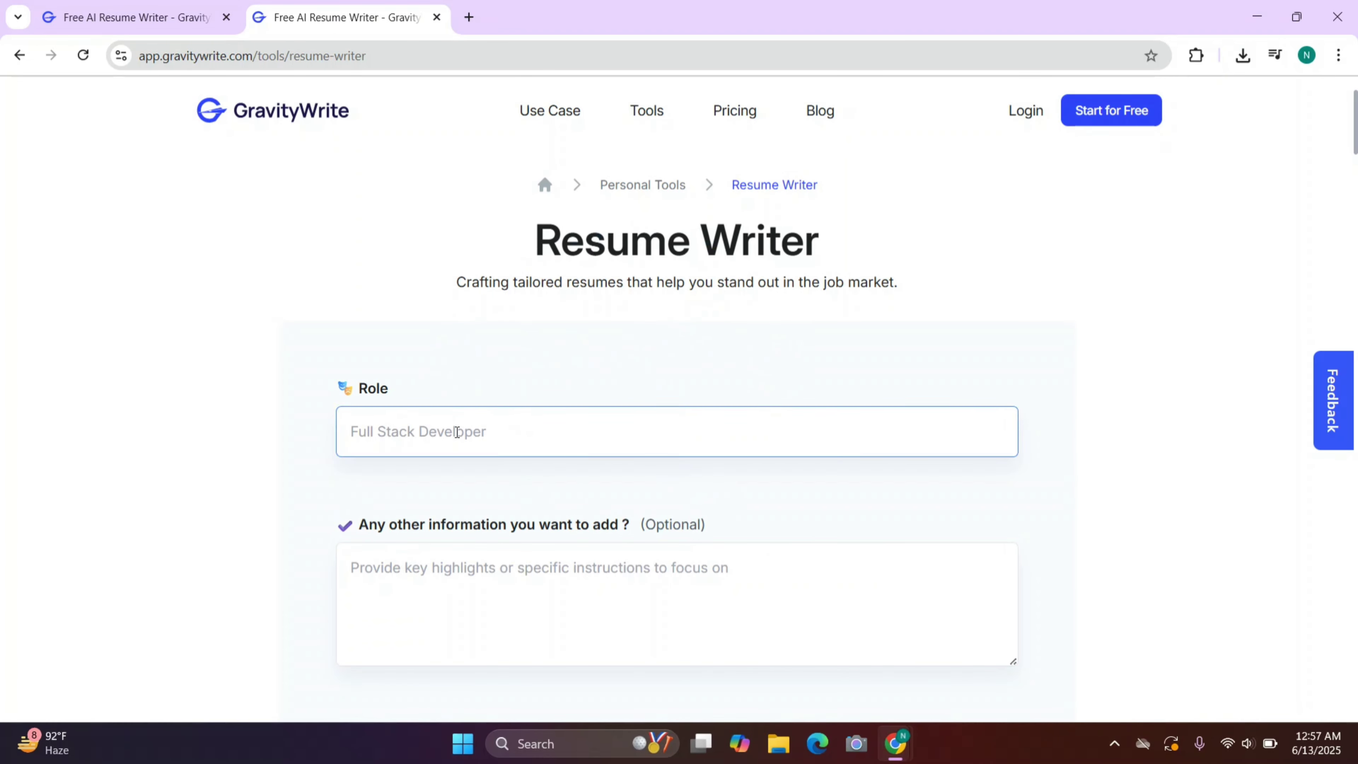
Look over the Resume Writer form's fields, from role and name to skills, projects, certifications and experience
scroll(483, 497, down, 6)
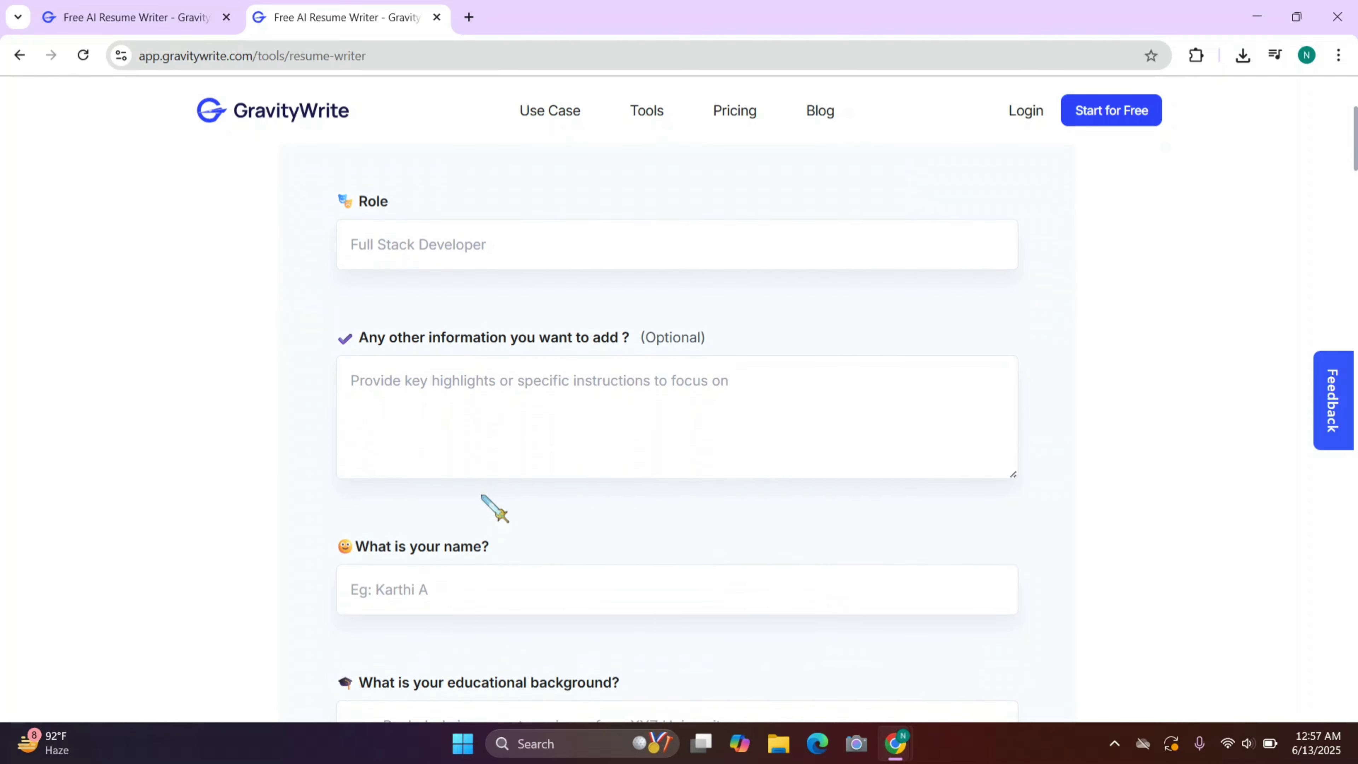
scroll(482, 497, down, 5)
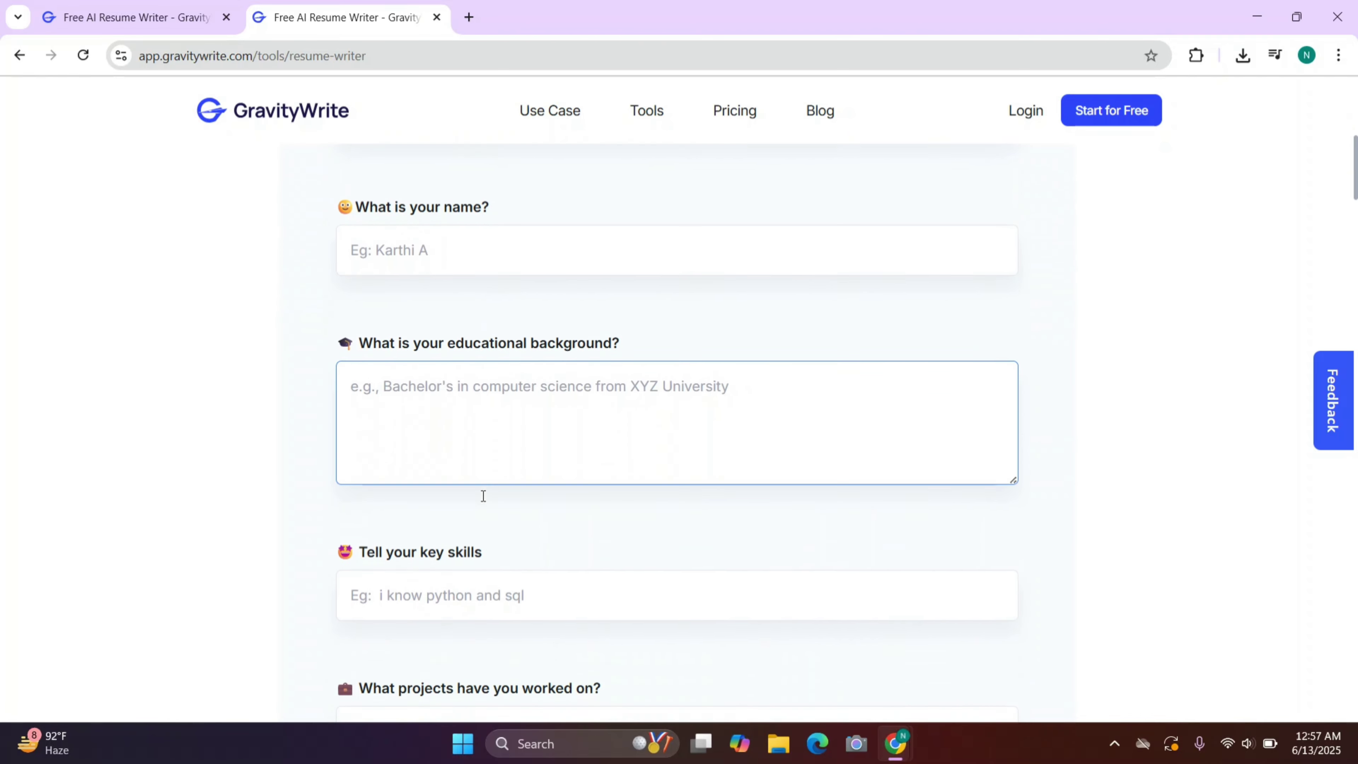
scroll(483, 496, down, 3)
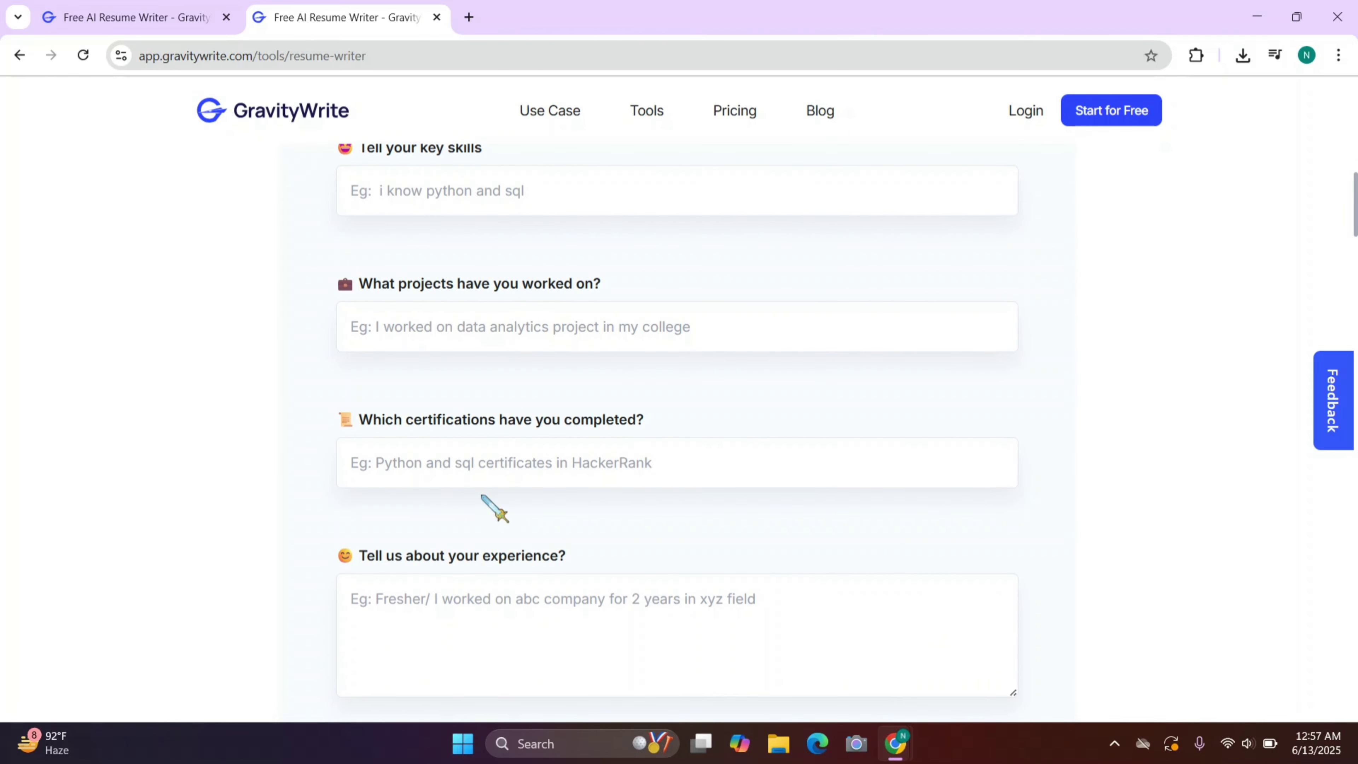
scroll(484, 503, down, 3)
scroll(481, 495, up, 14)
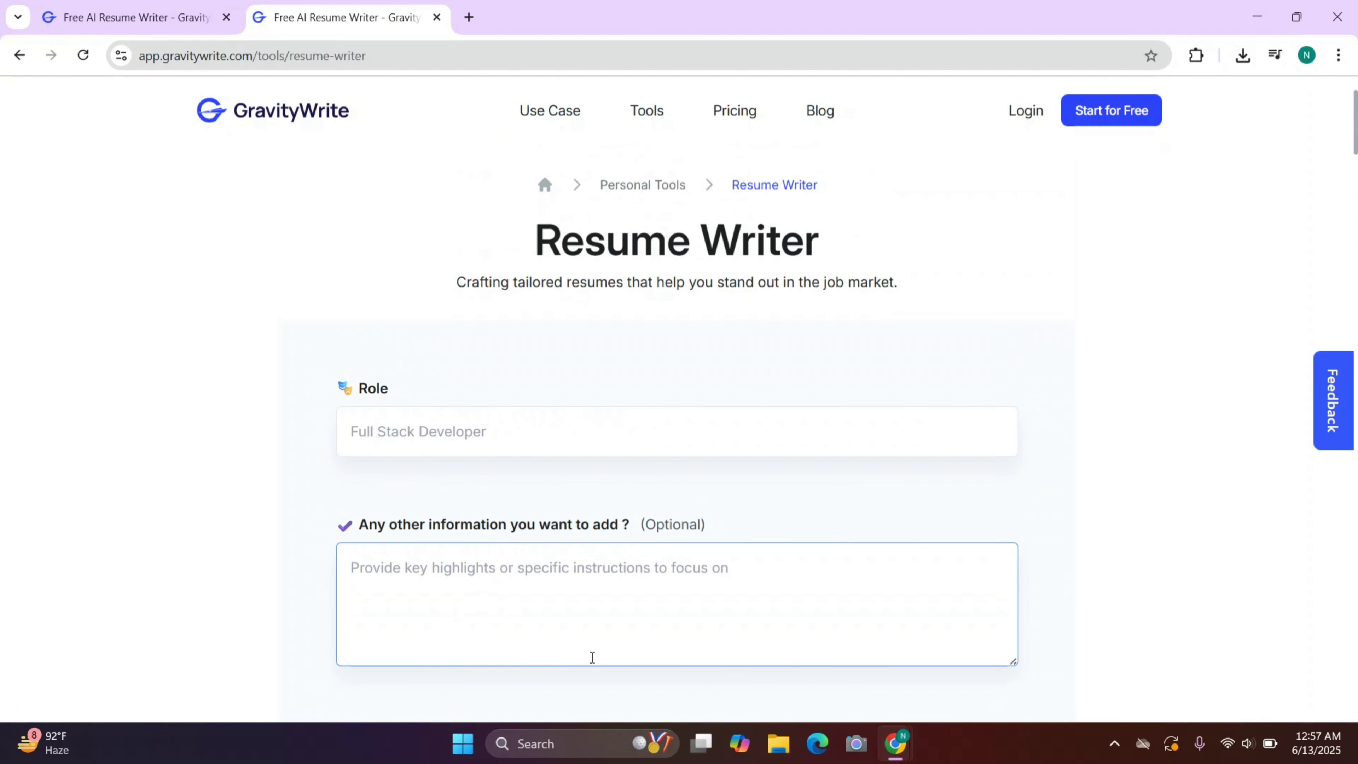
scroll(591, 658, down, 2)
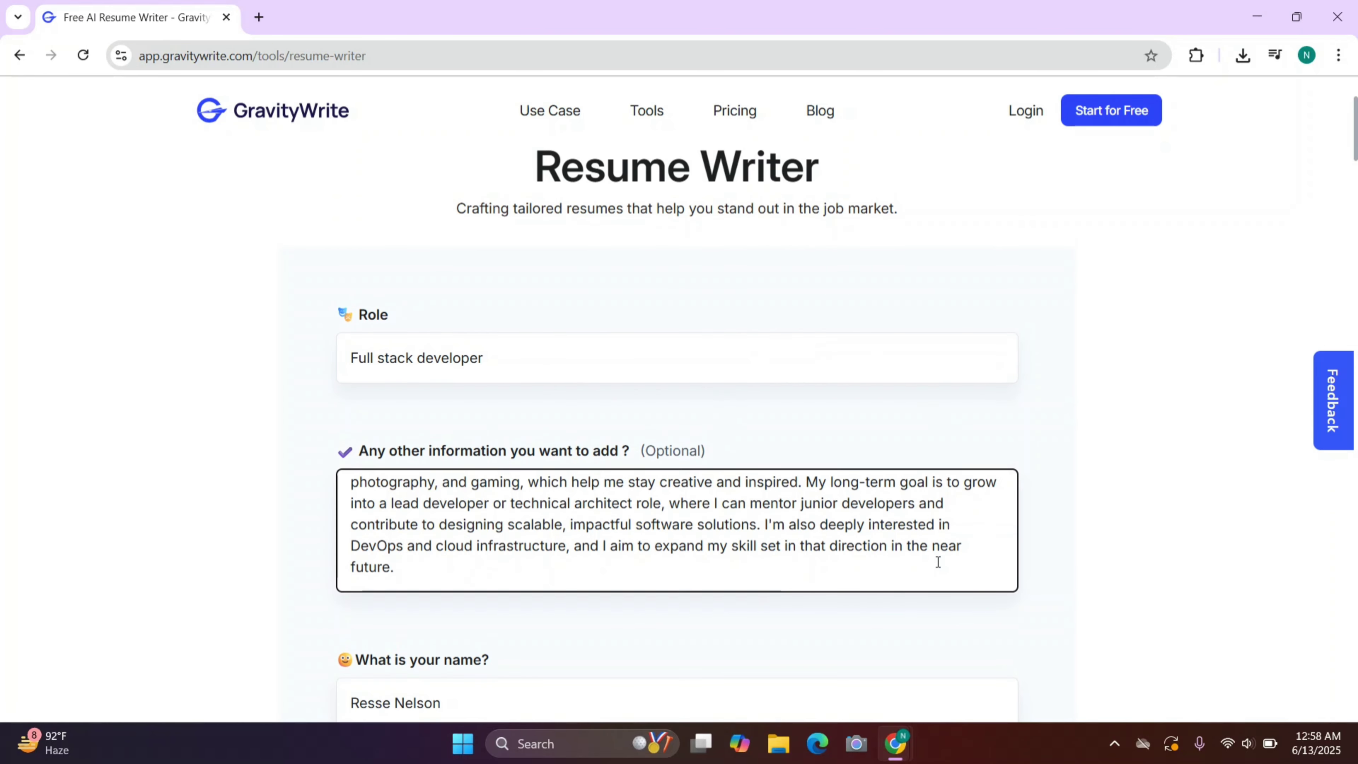
Submit the completed Full stack developer resume form and sign in to GravityWrite with Google, starting the business name setup
scroll(937, 562, down, 15)
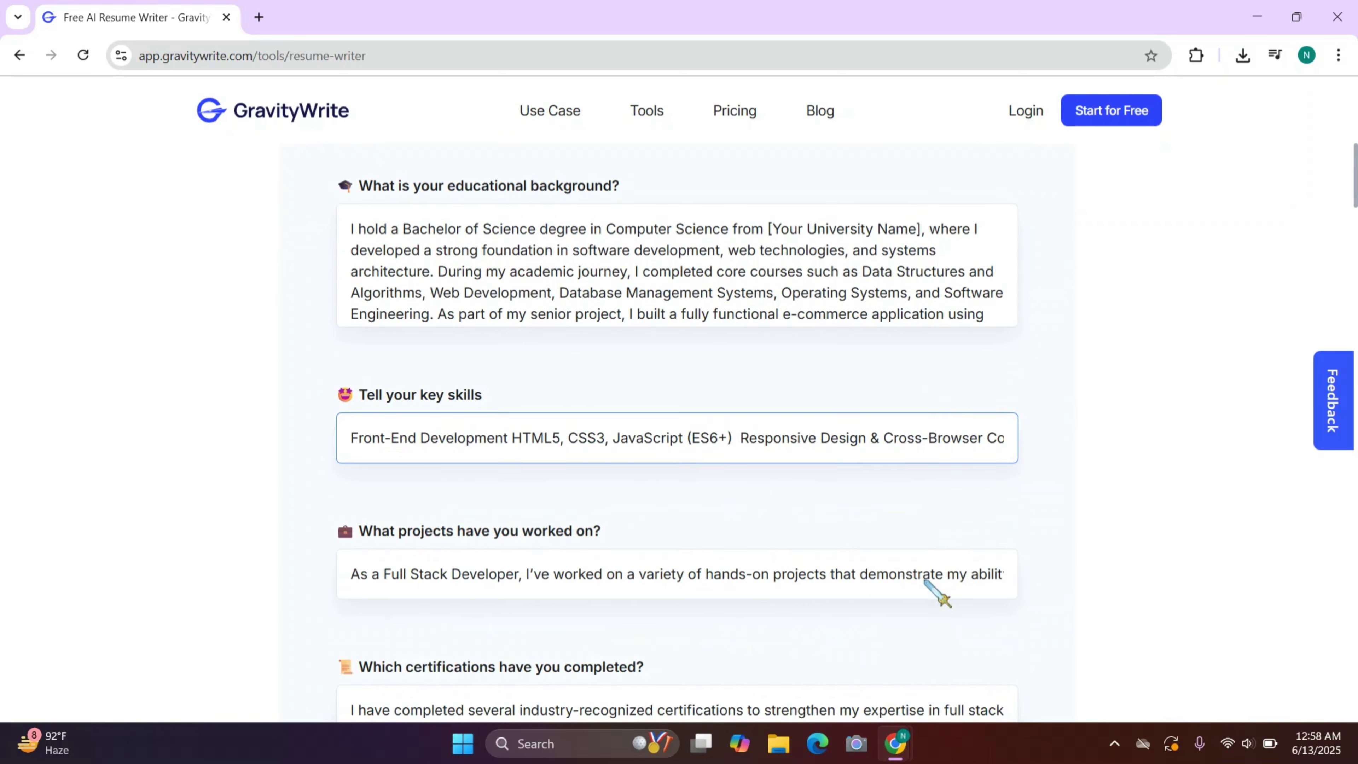
scroll(930, 586, down, 5)
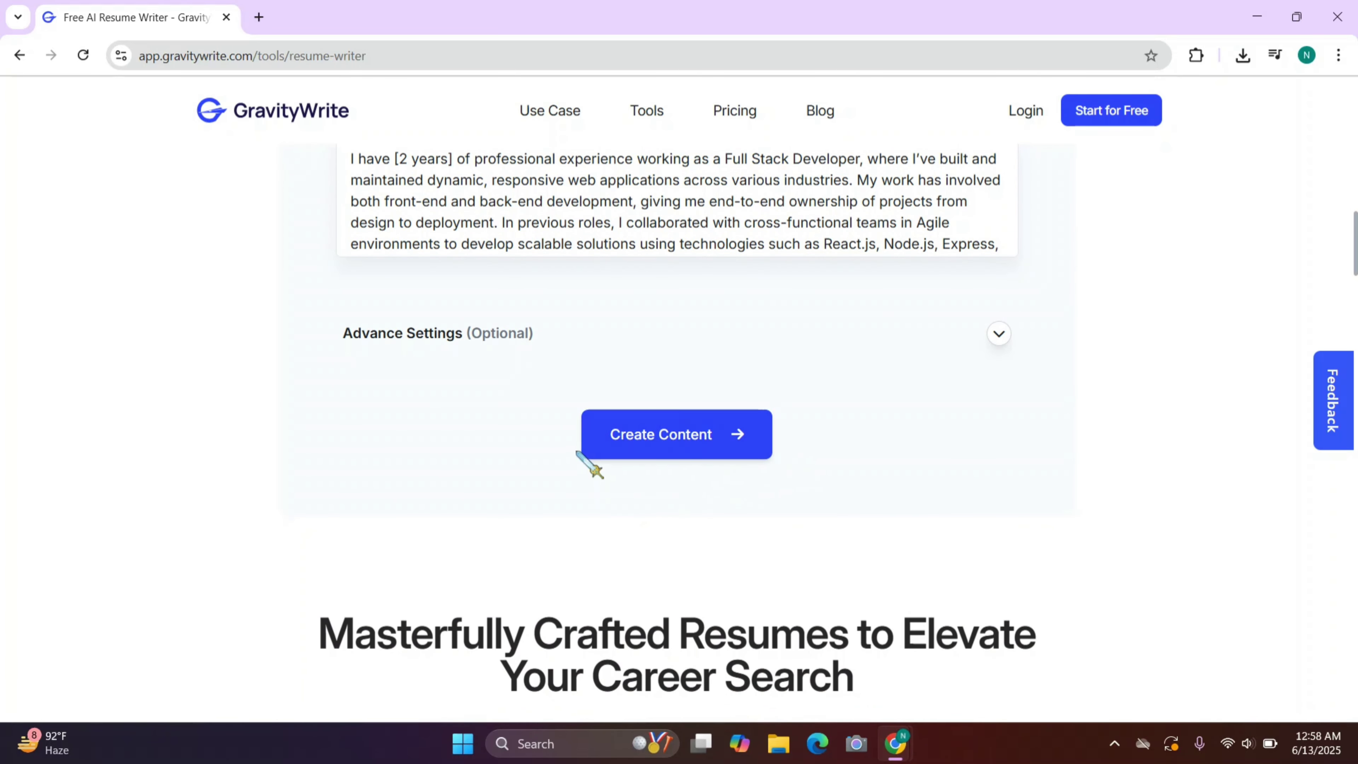
click(695, 434)
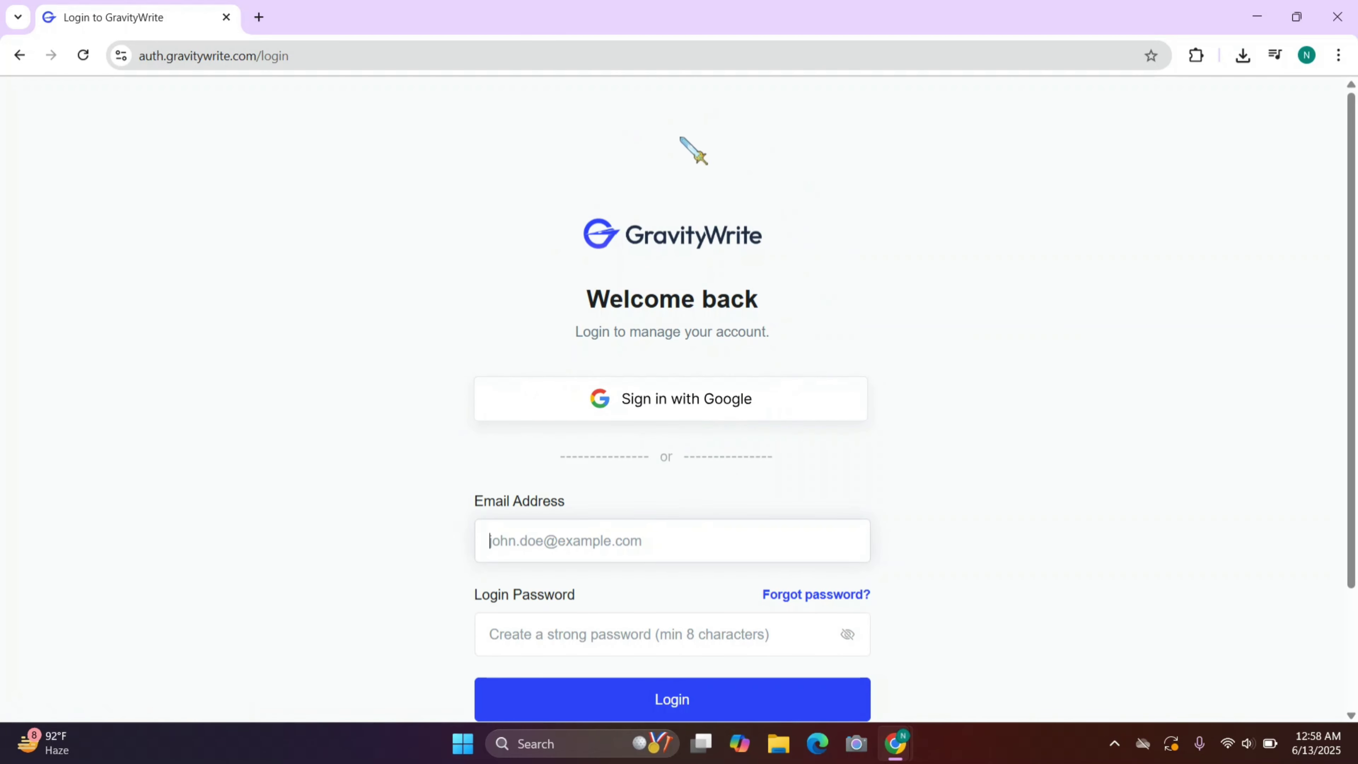
click(652, 407)
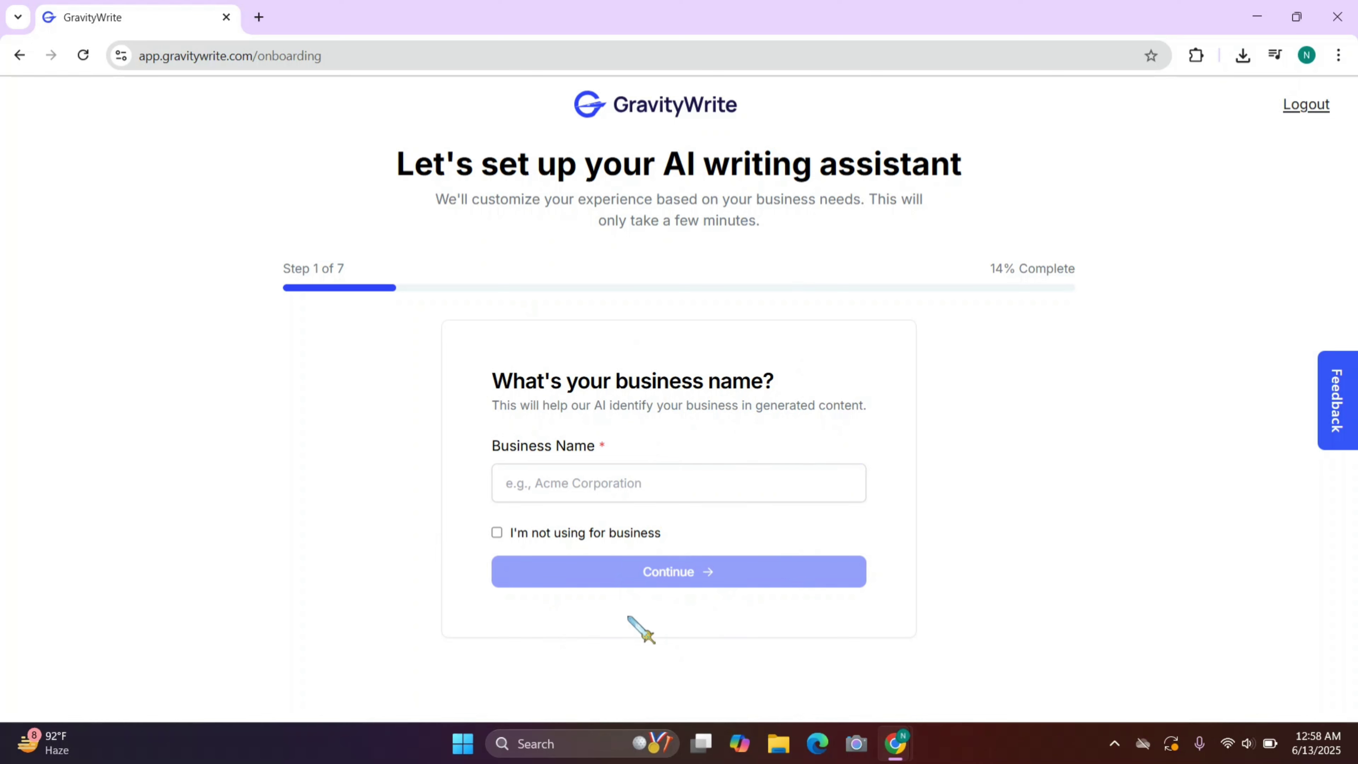
click(665, 496)
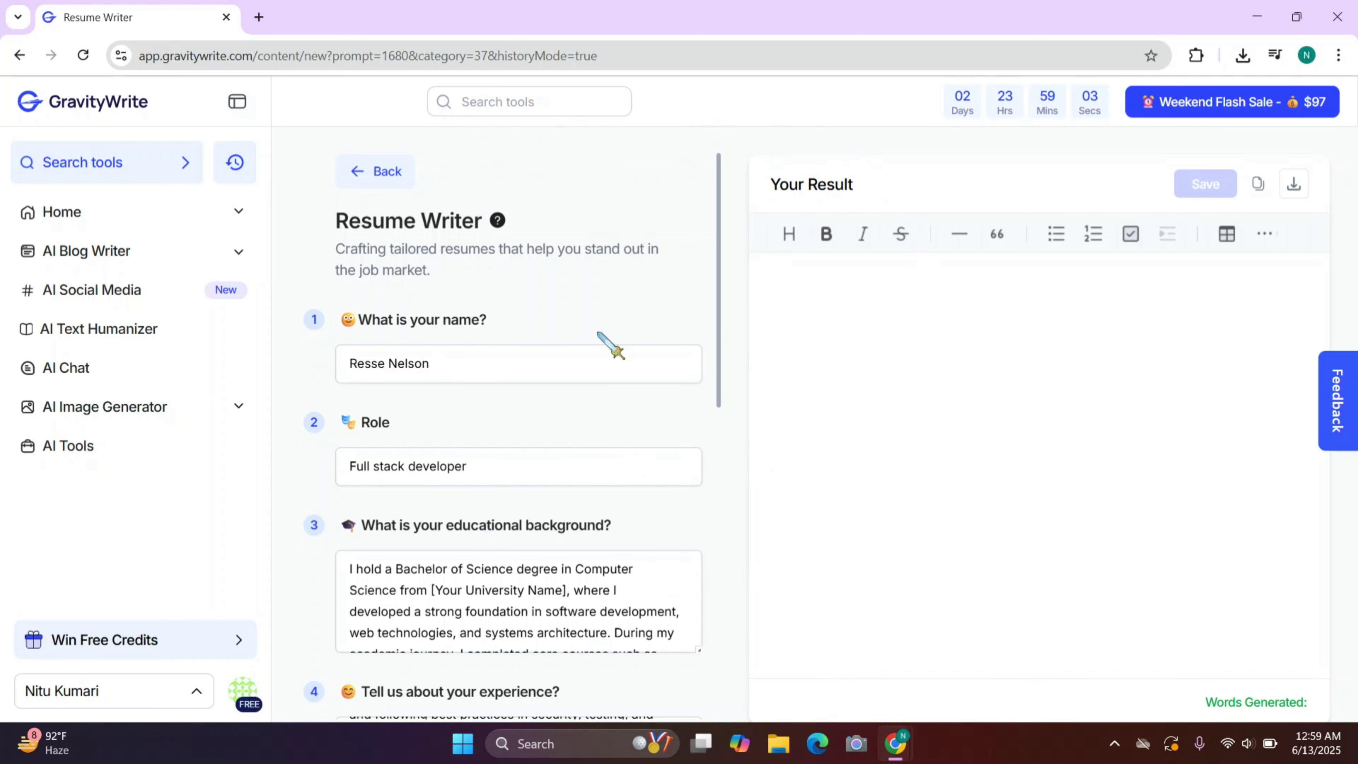
Check the carried-over answers in the Resume Writer form and generate the resume content
scroll(595, 588, down, 5)
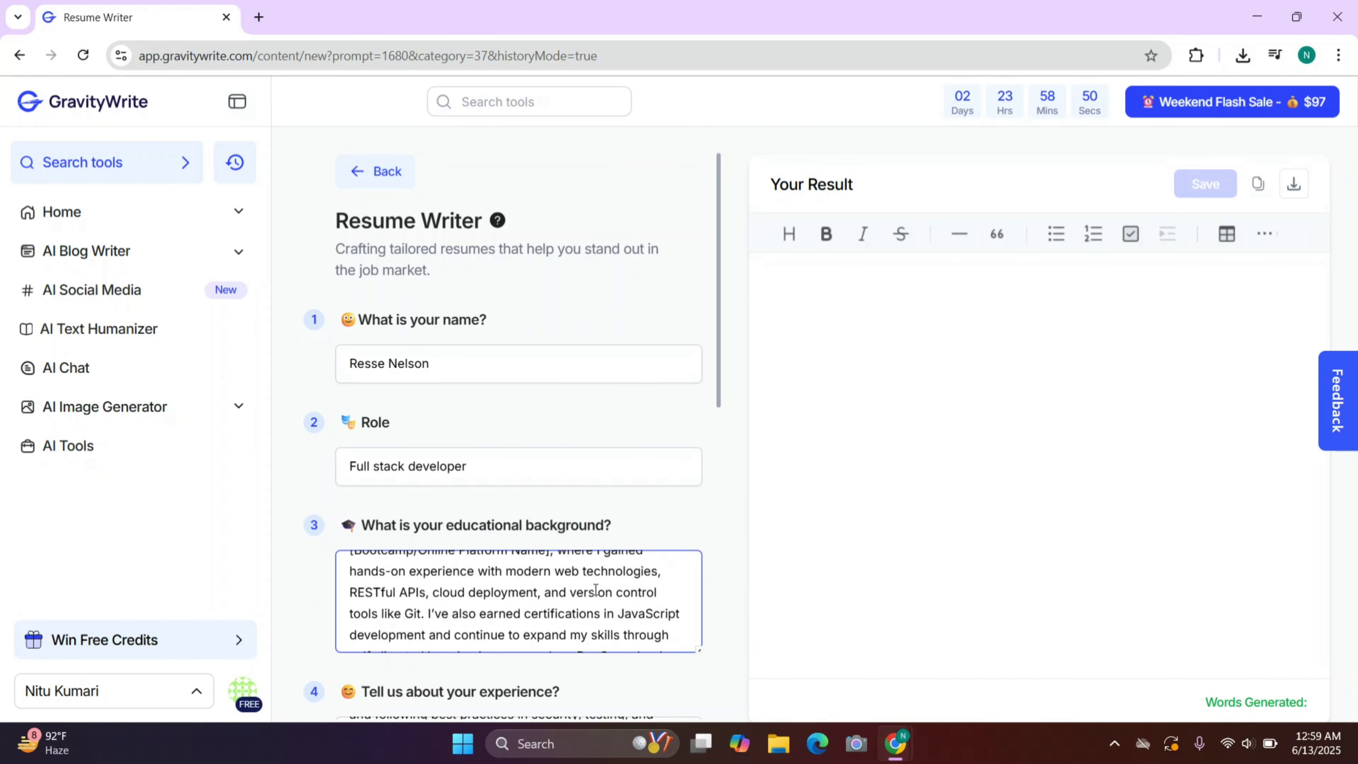
scroll(637, 531, down, 5)
scroll(637, 531, down, 8)
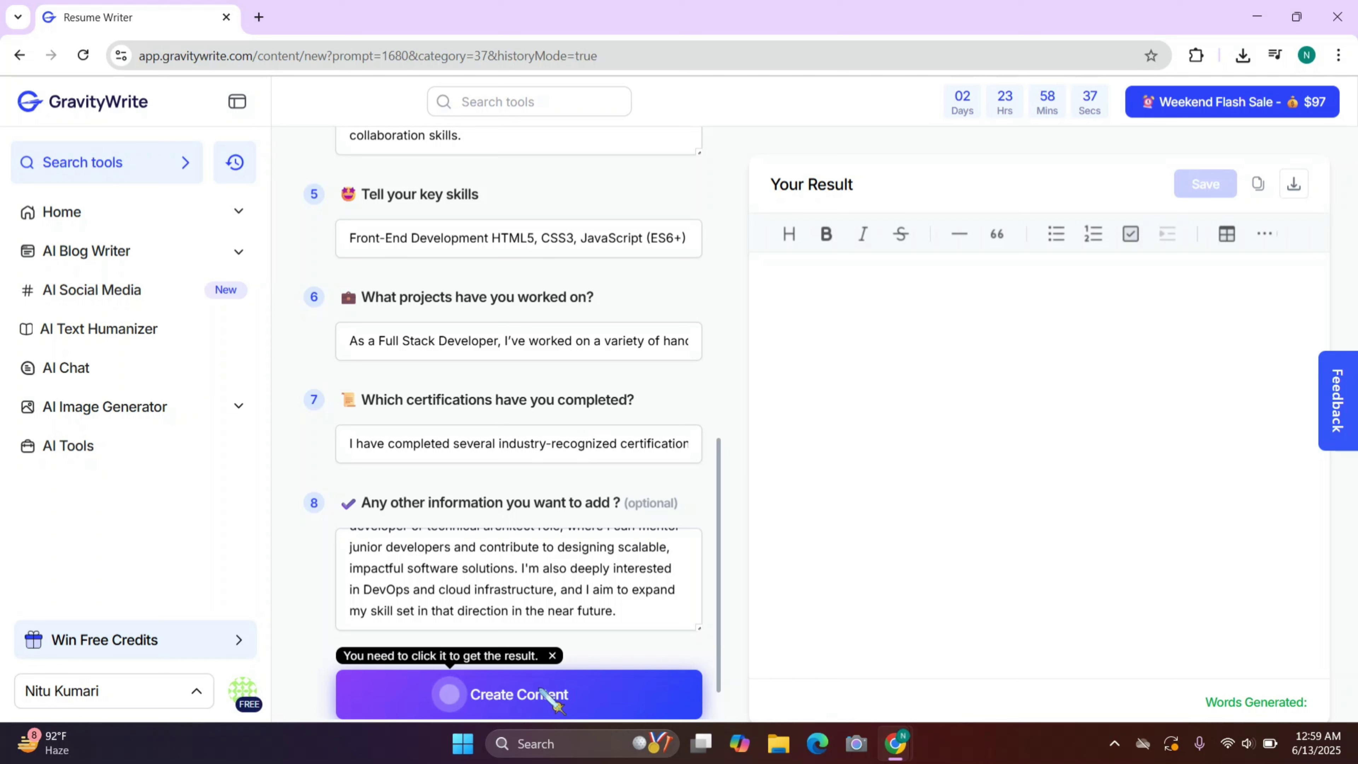
click(556, 695)
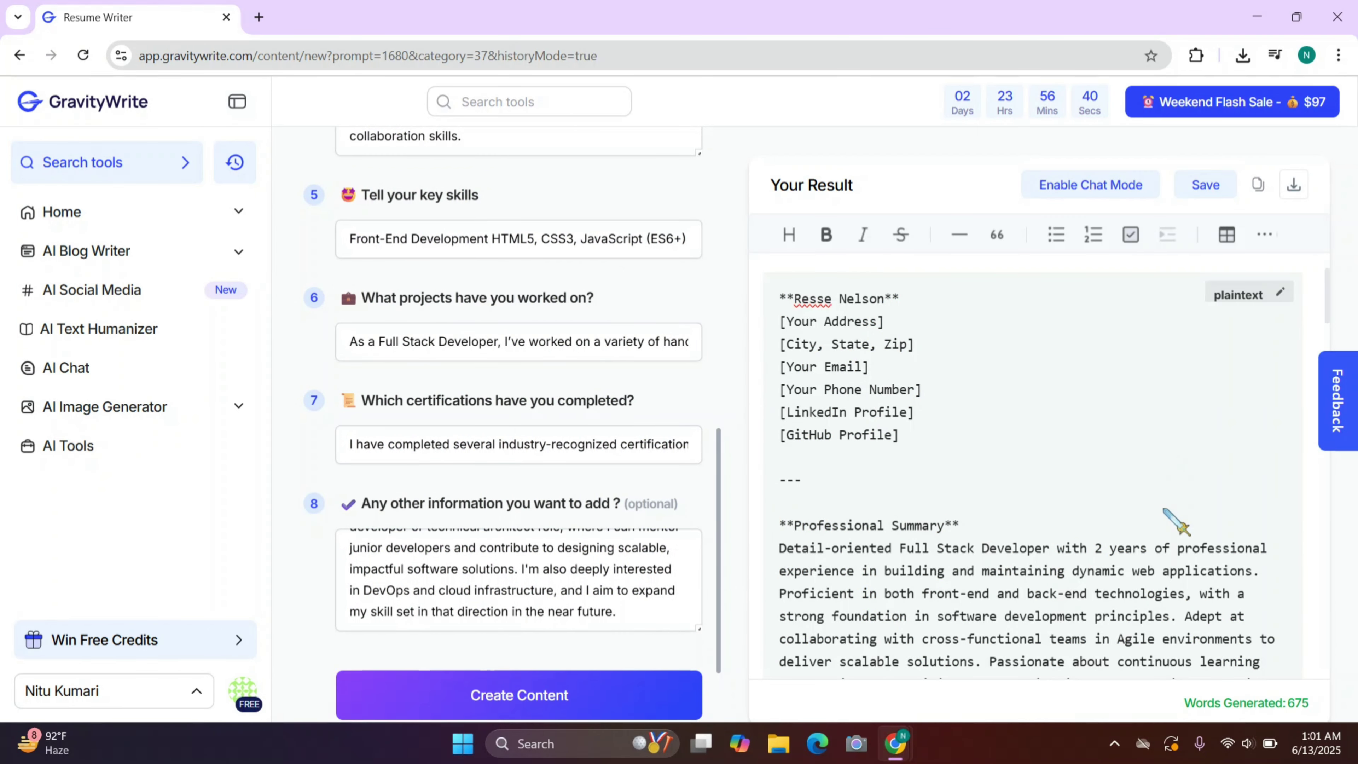
Review the generated resume through to its additional information and copy the whole result
scroll(1149, 530, down, 15)
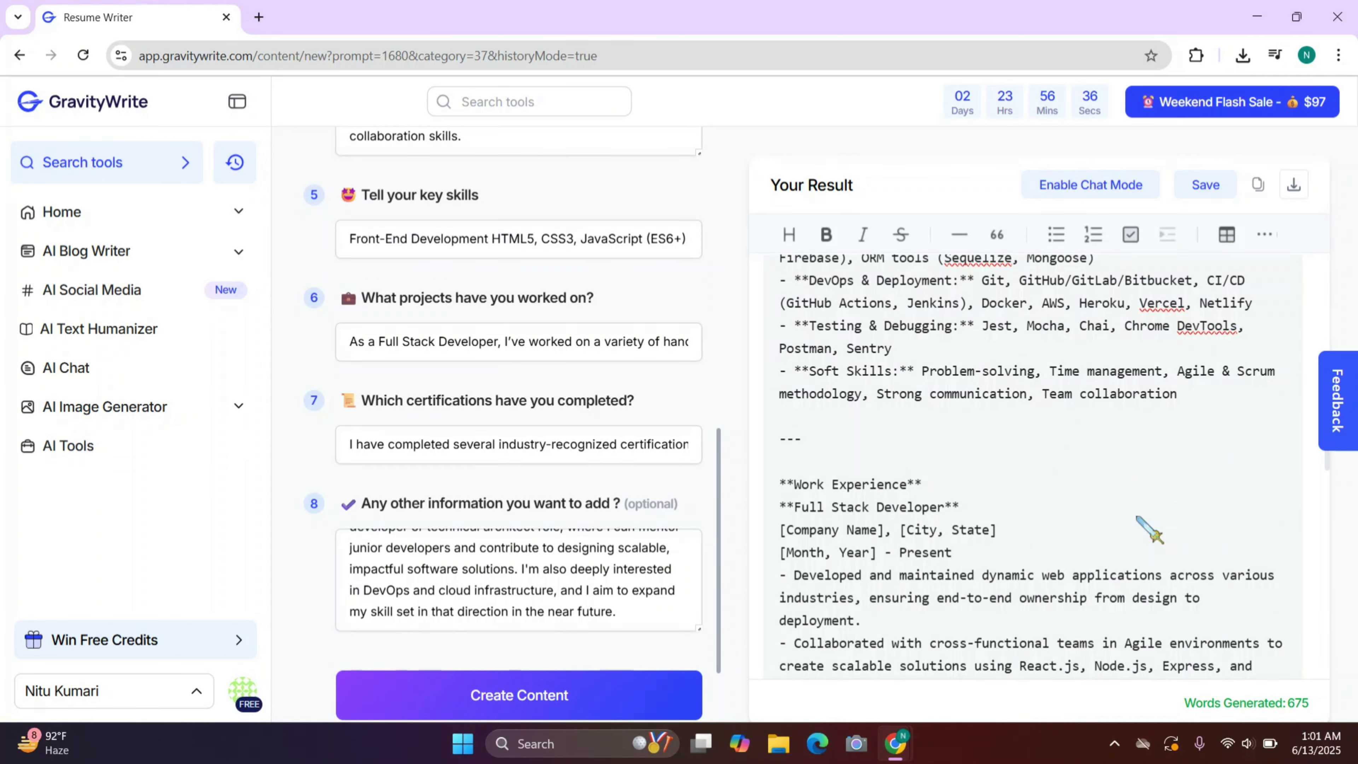
scroll(1149, 529, down, 5)
scroll(1150, 532, down, 5)
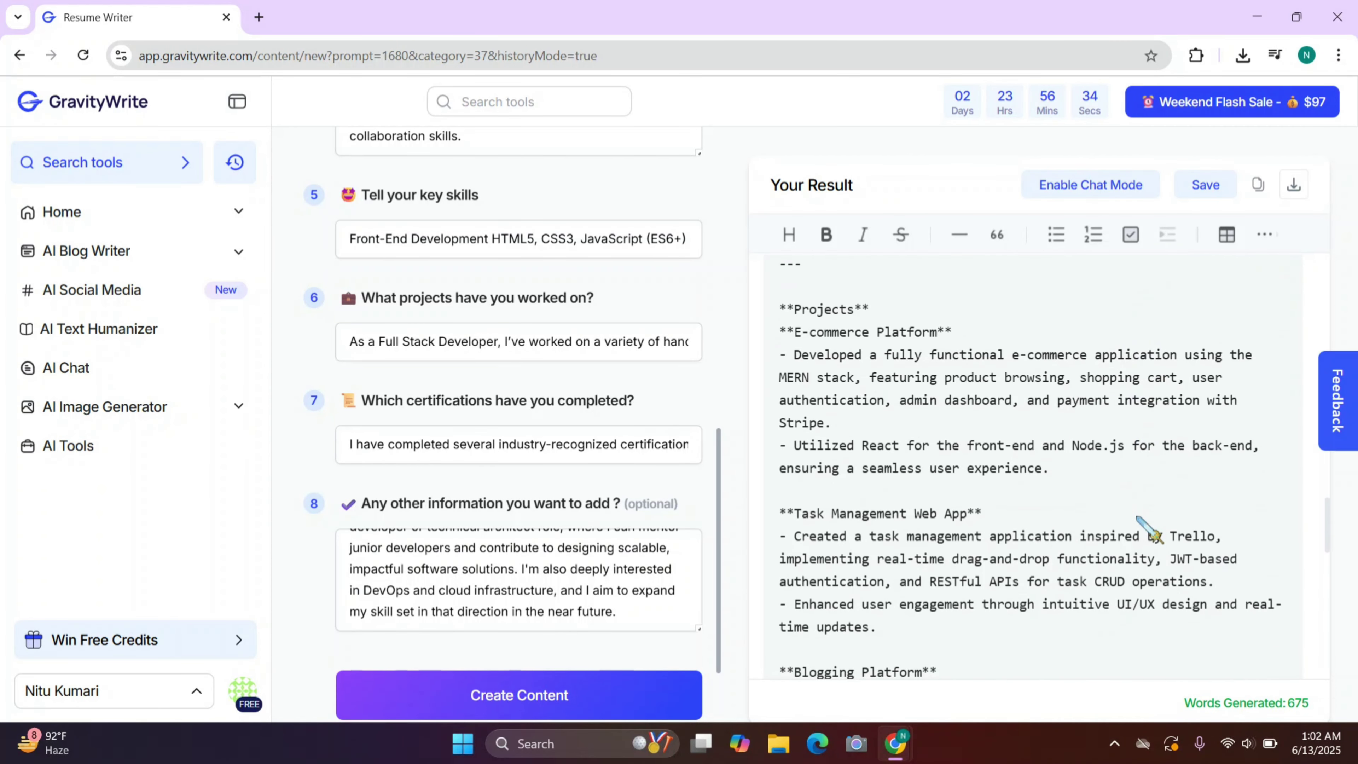
scroll(1149, 531, down, 5)
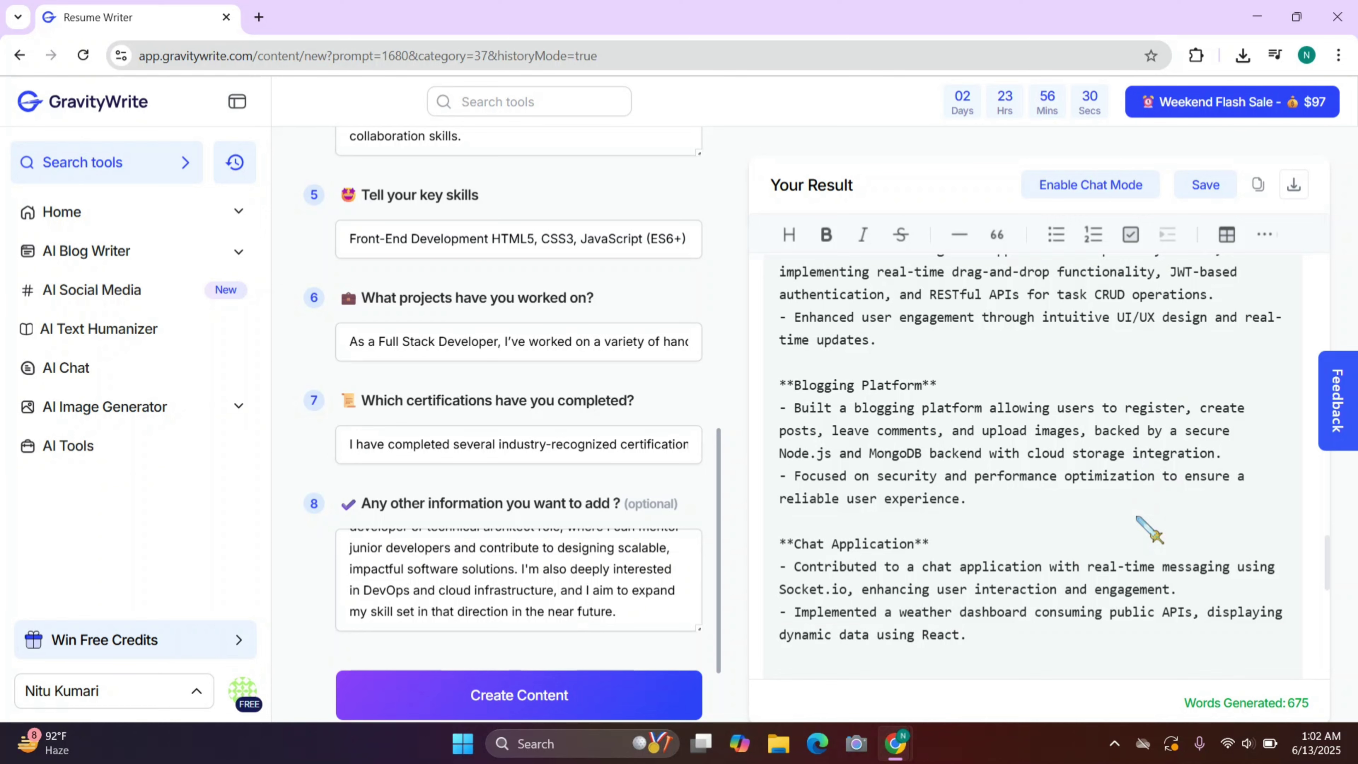
scroll(1150, 529, down, 5)
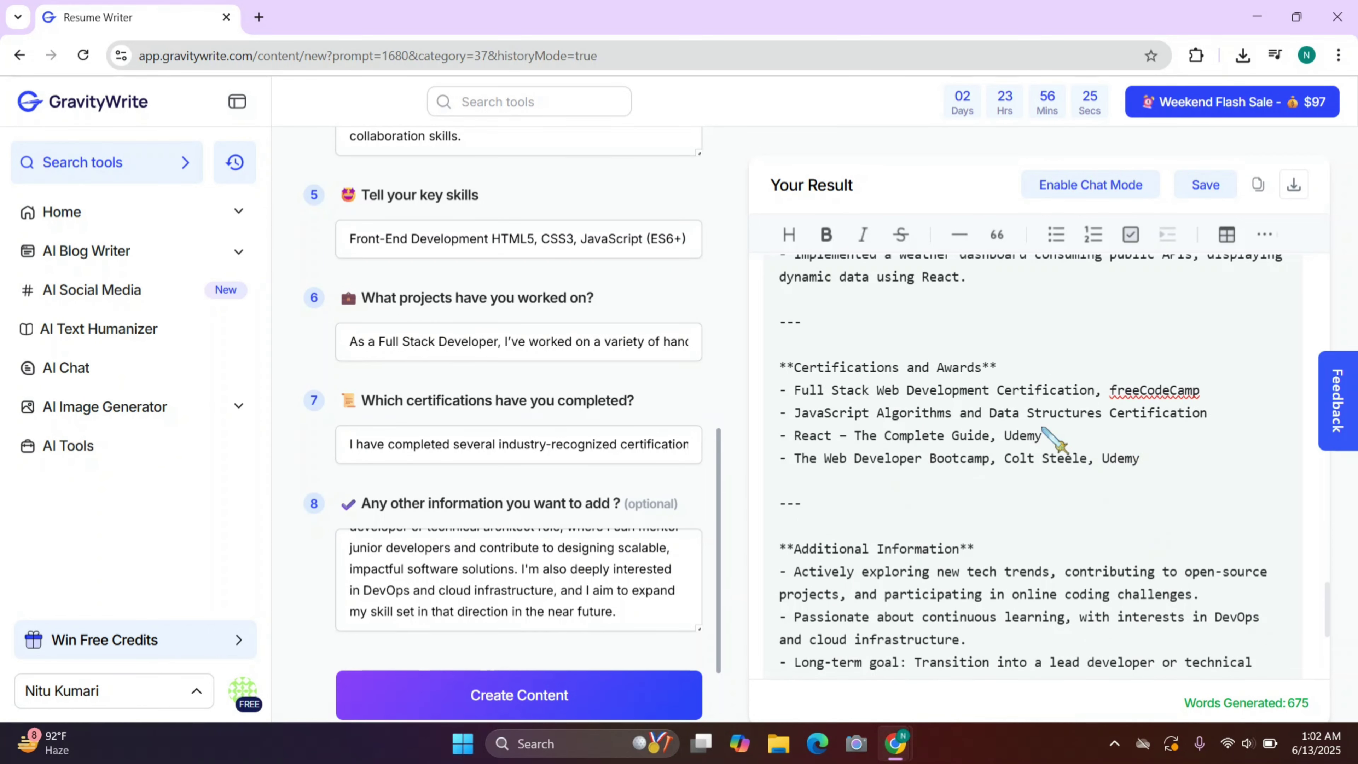
click(1088, 460)
scroll(1090, 428, up, 15)
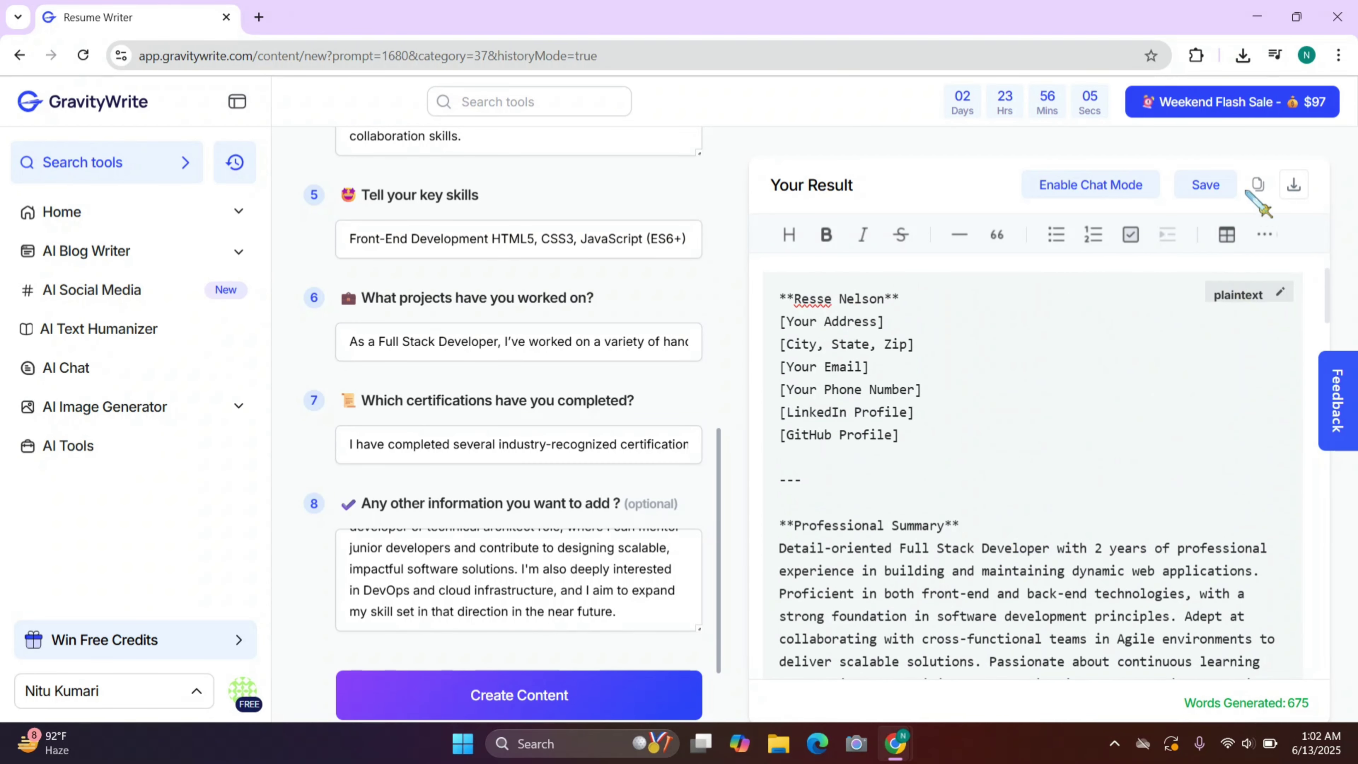
click(1258, 184)
Find Canva through a Google search in a new browser tab, open its site and get into the account
click(259, 18)
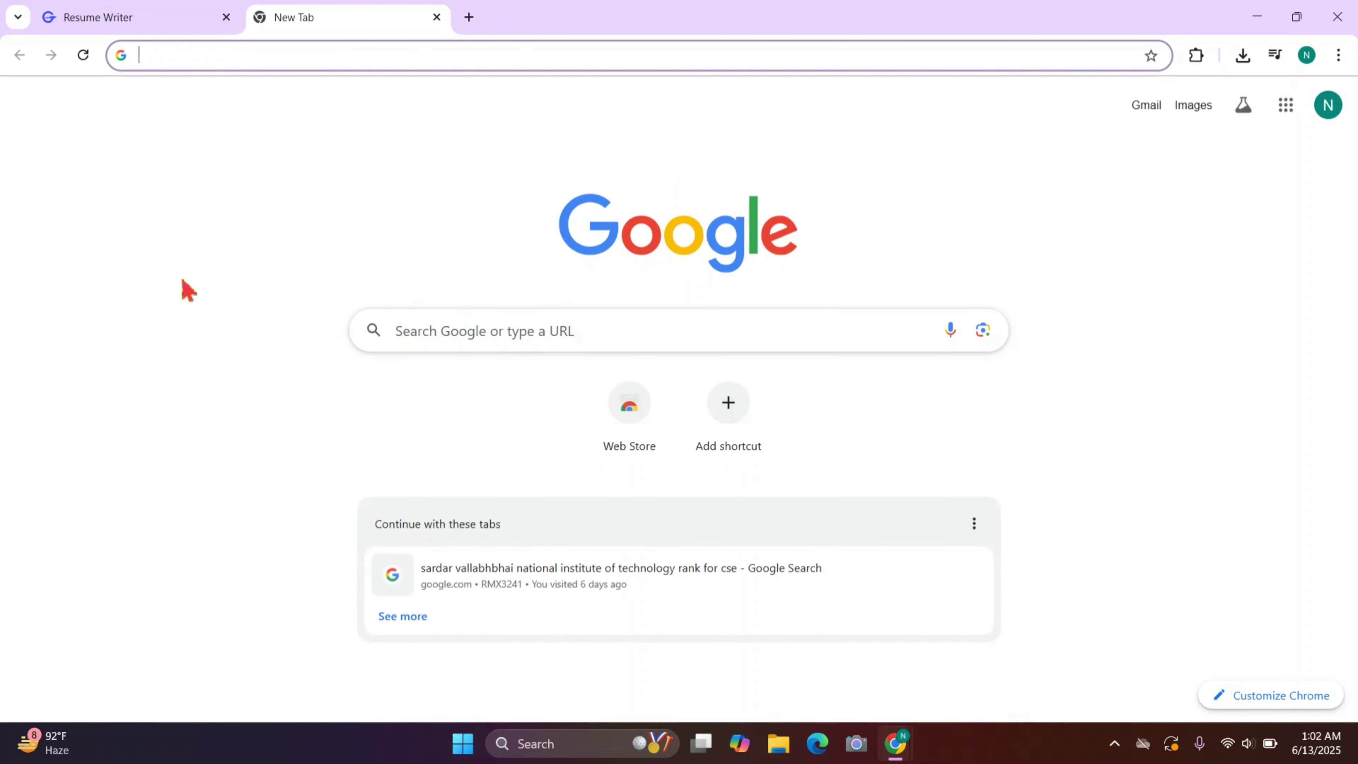
click(478, 338)
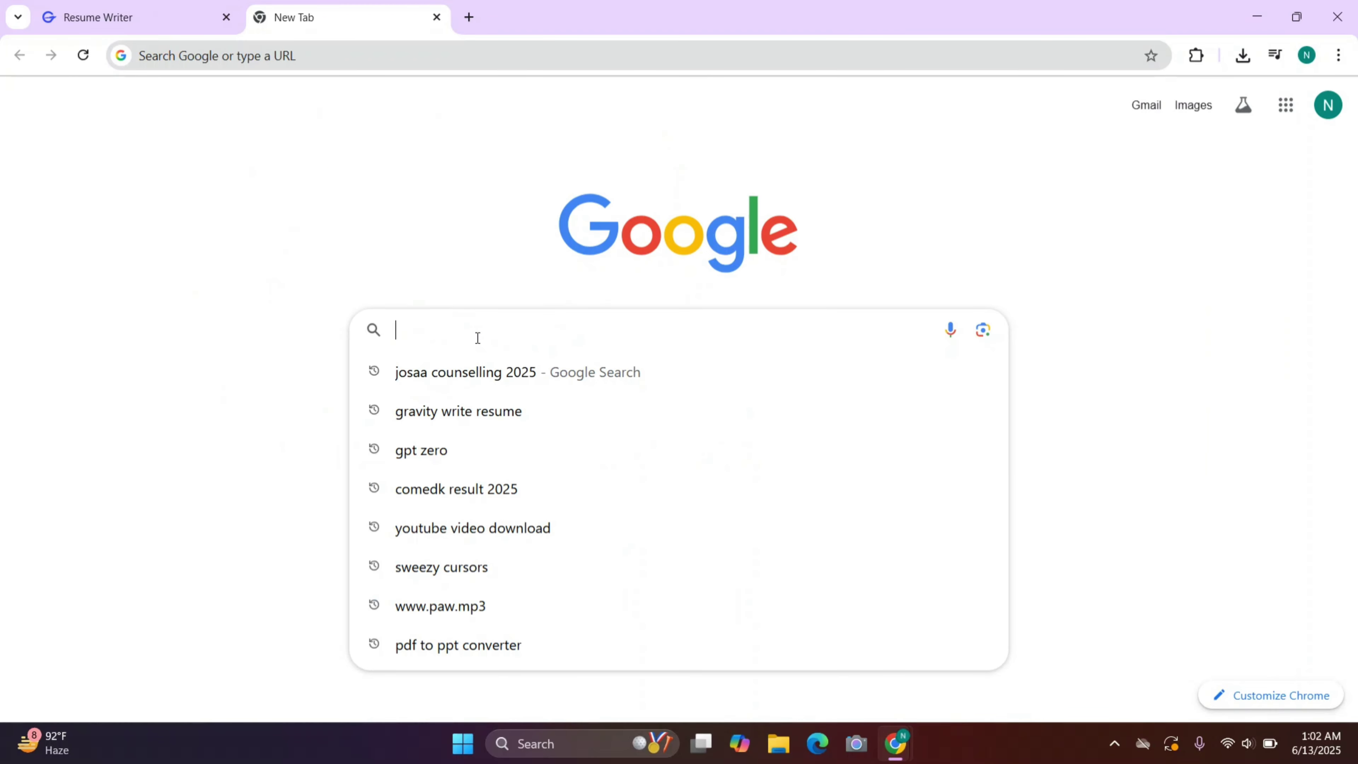
text(ca)
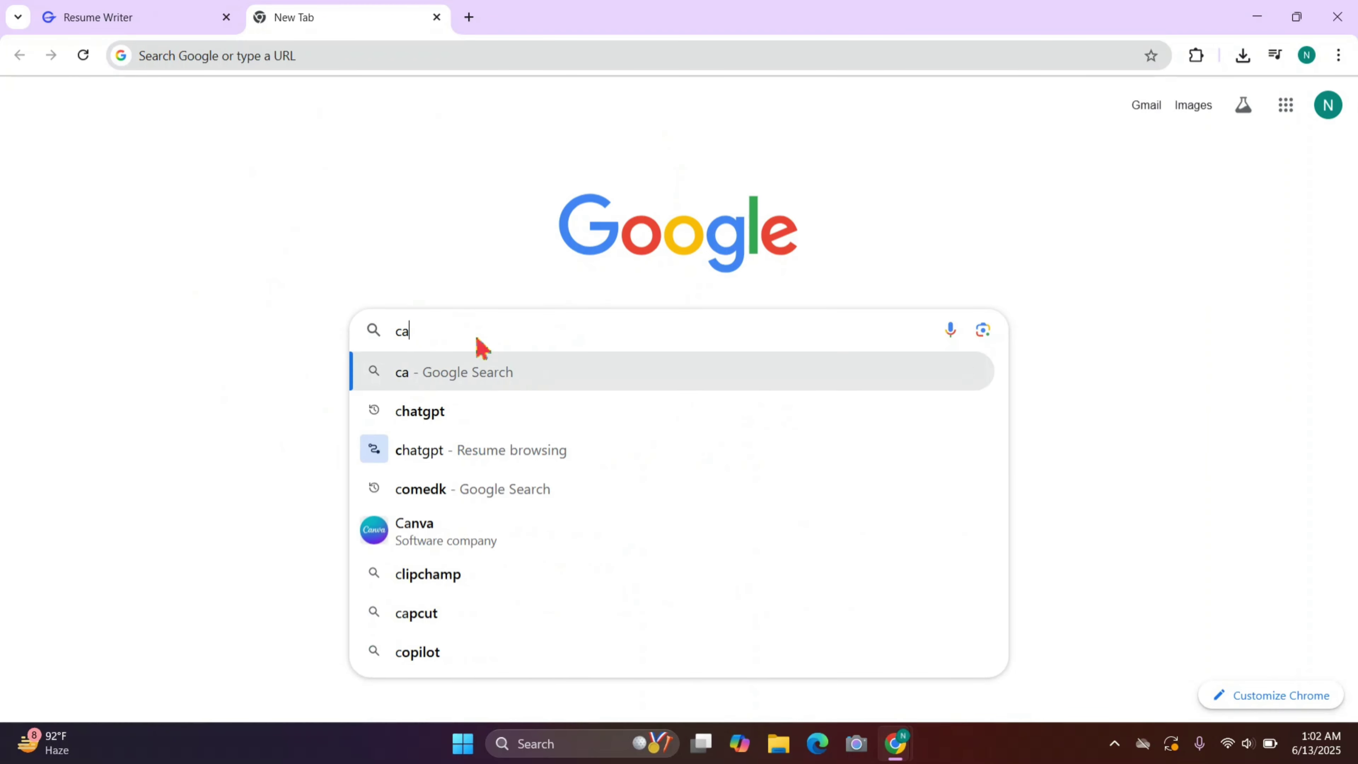
text(nva)
click(455, 420)
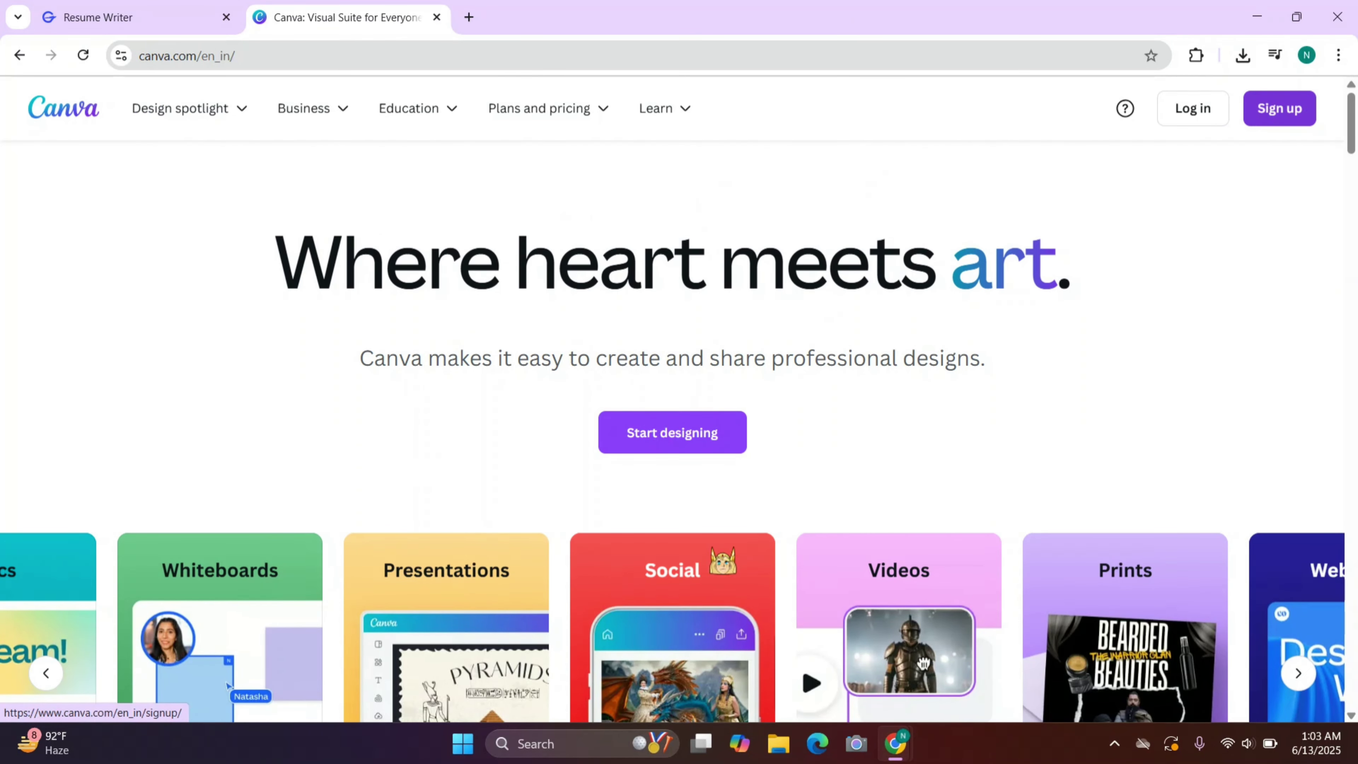
click(1275, 108)
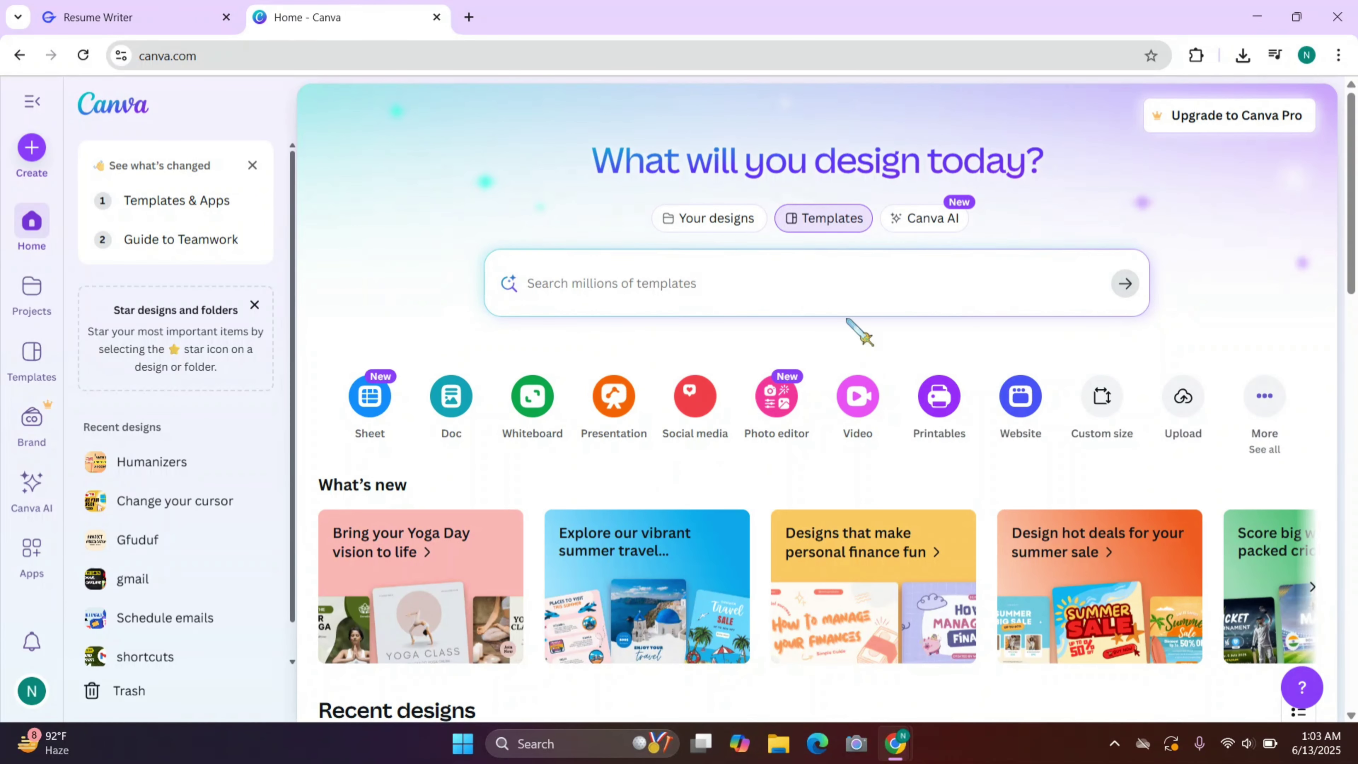
Search Canva's templates for "resume"
click(740, 293)
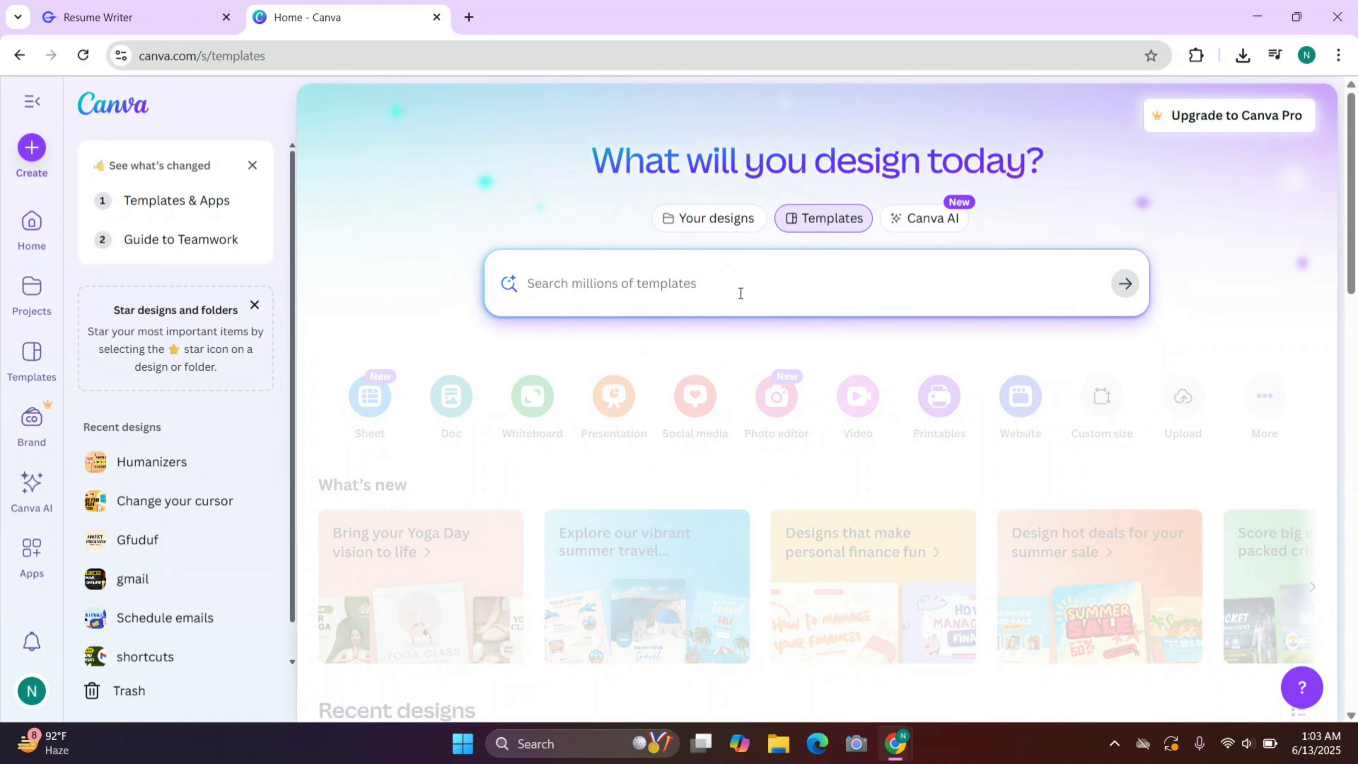
text(resu)
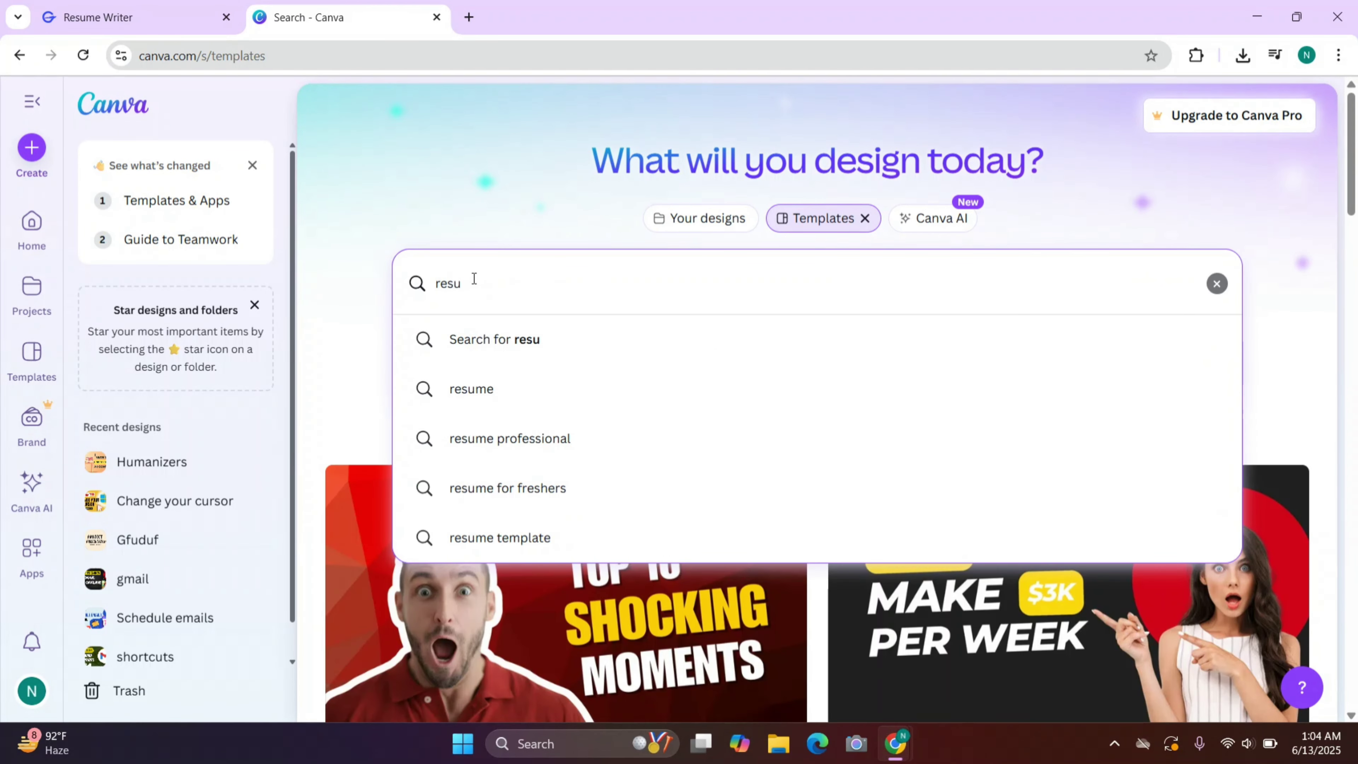
click(476, 407)
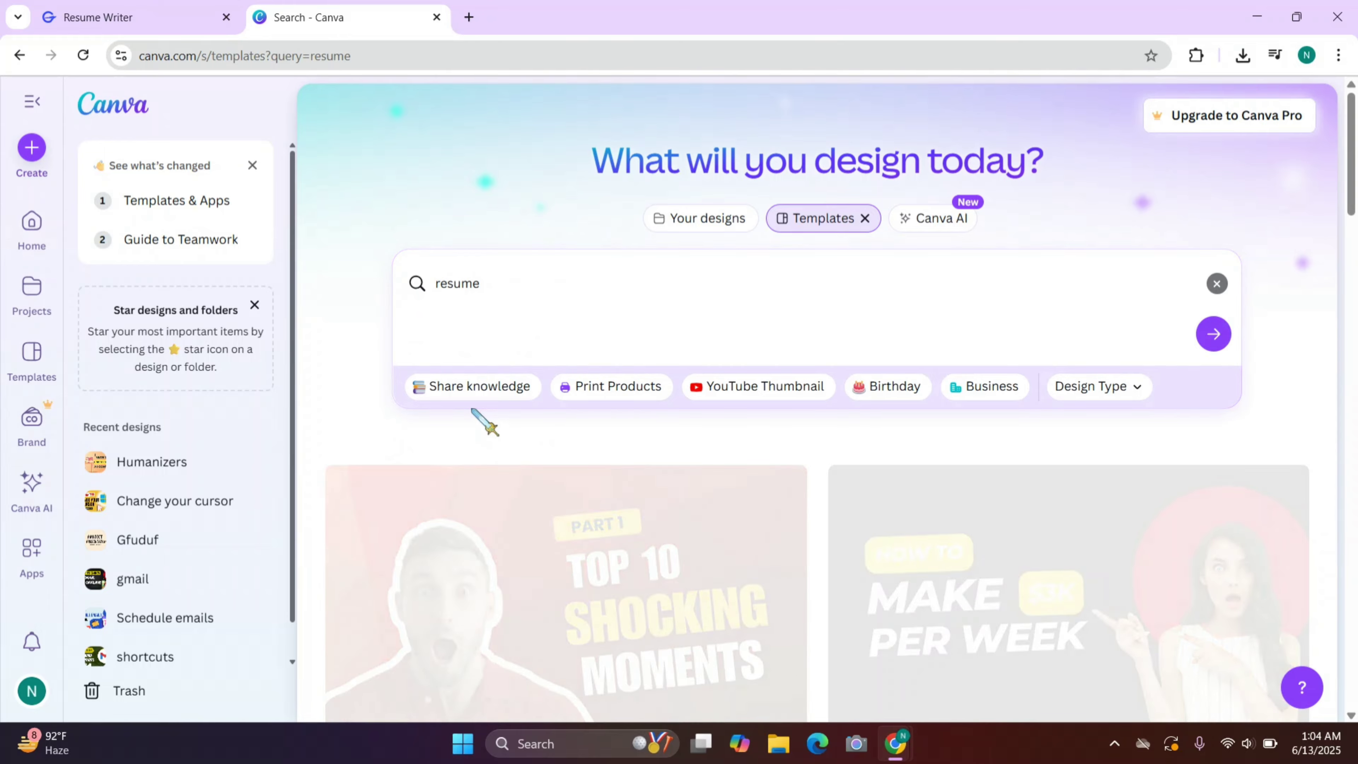
Browse the resume templates and open the preview of the blue-and-white Modern Professional CV Resume template
scroll(508, 505, down, 4)
scroll(805, 610, down, 15)
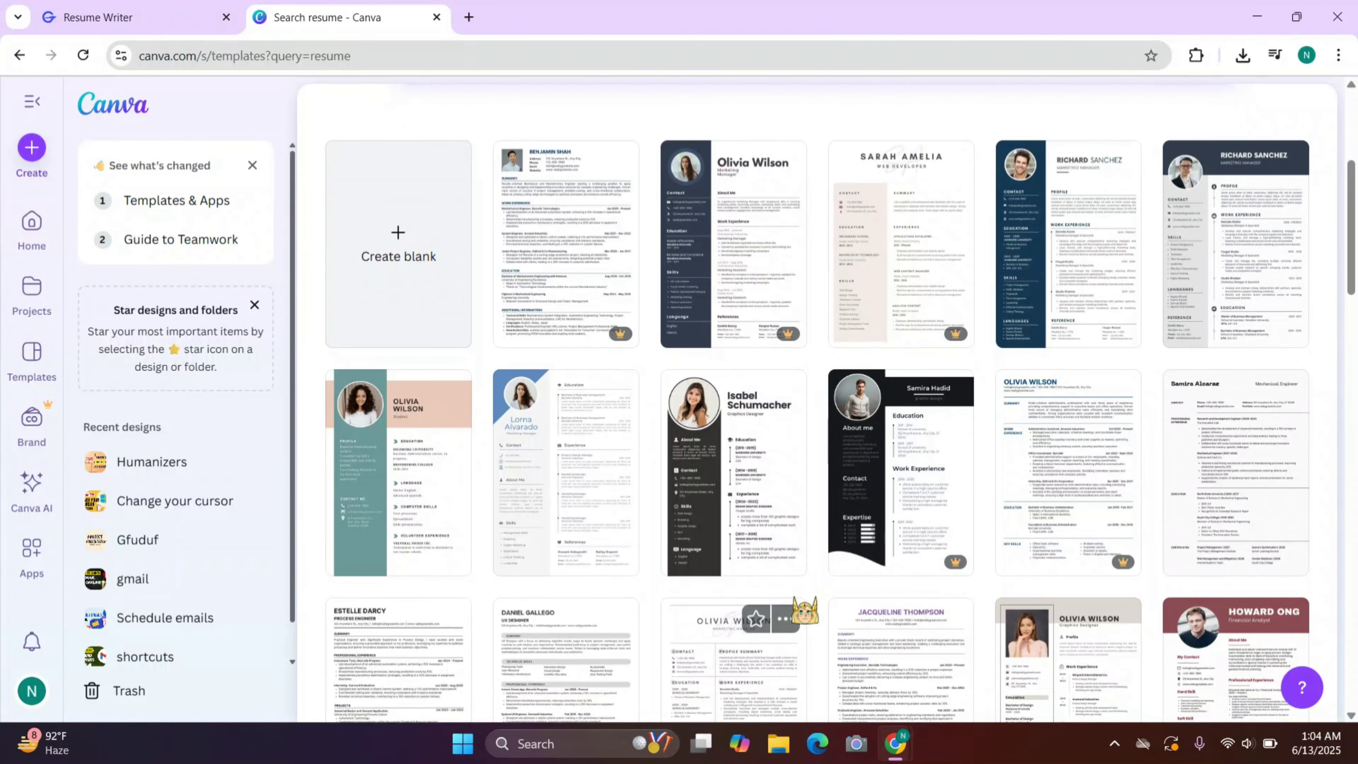
scroll(805, 610, up, 15)
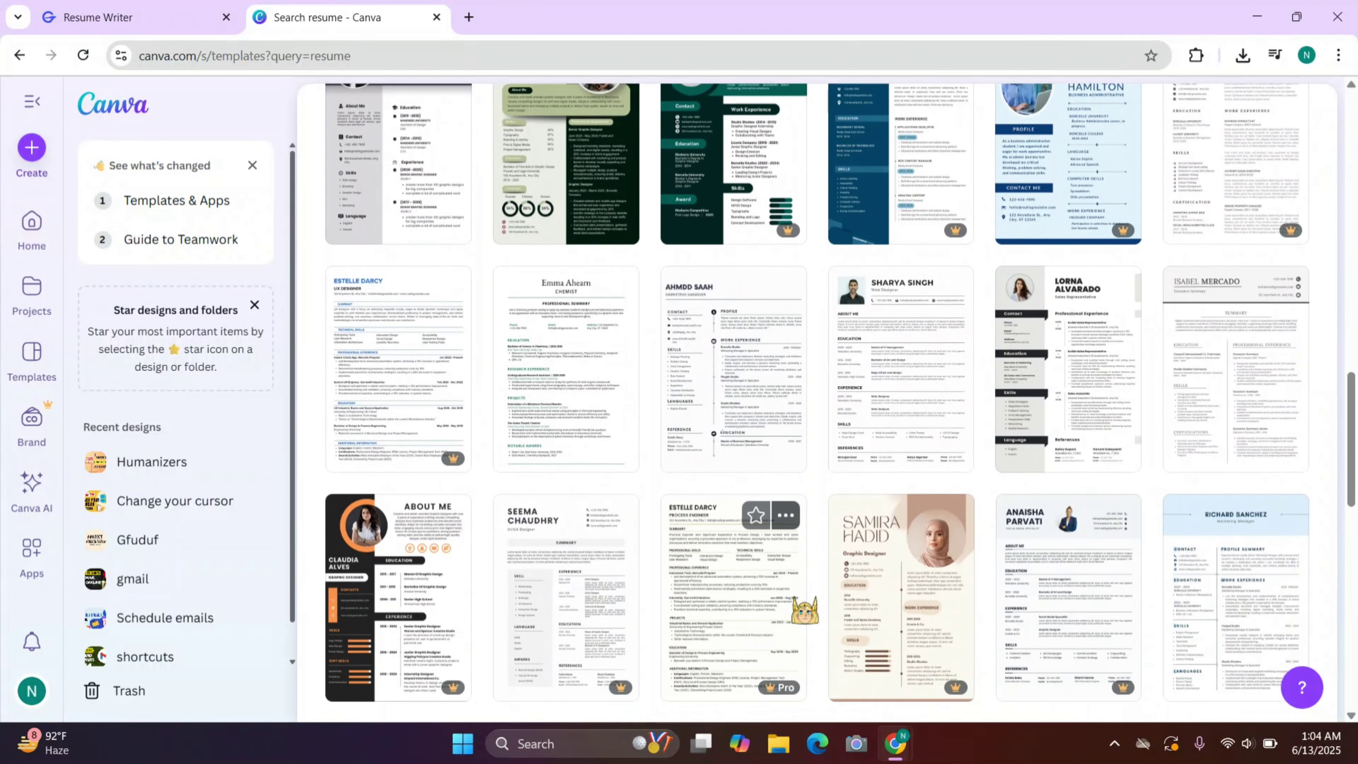
scroll(805, 610, up, 1)
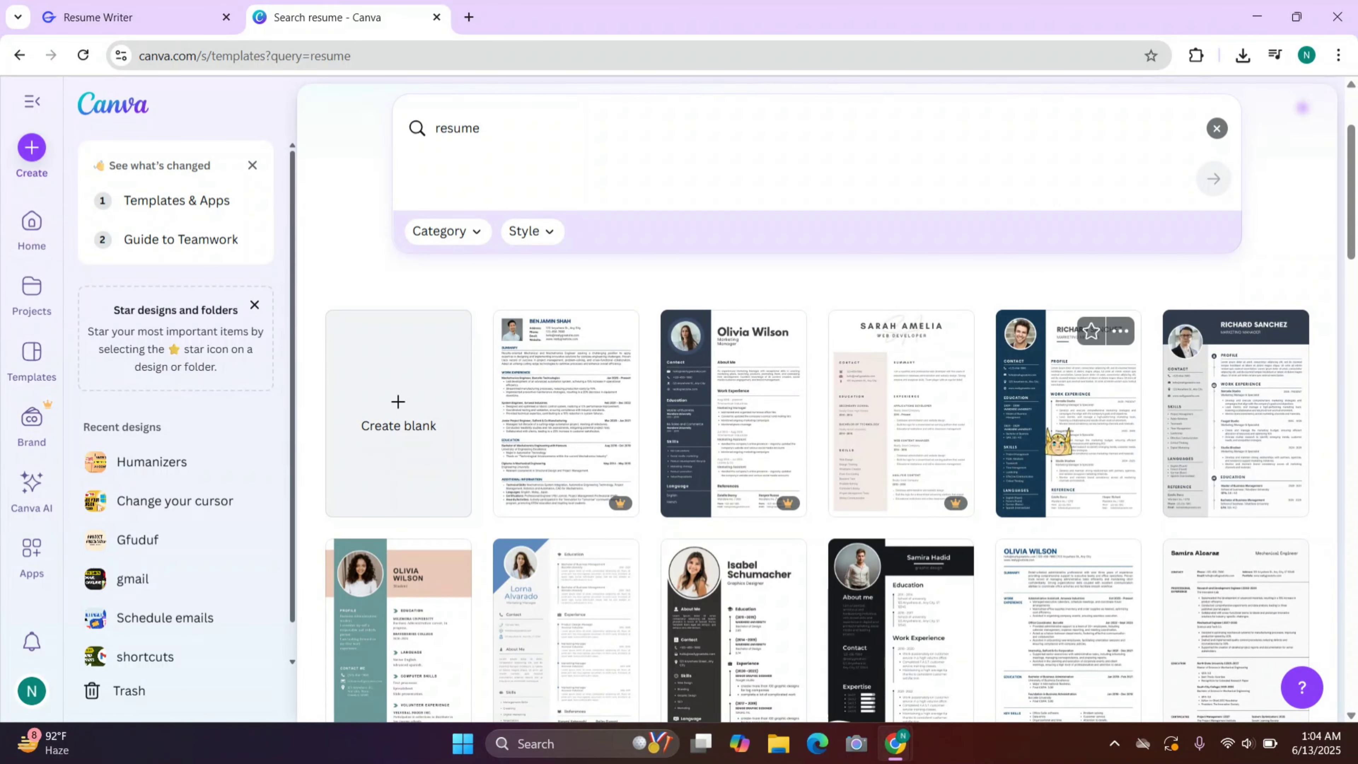
scroll(1058, 442, down, 4)
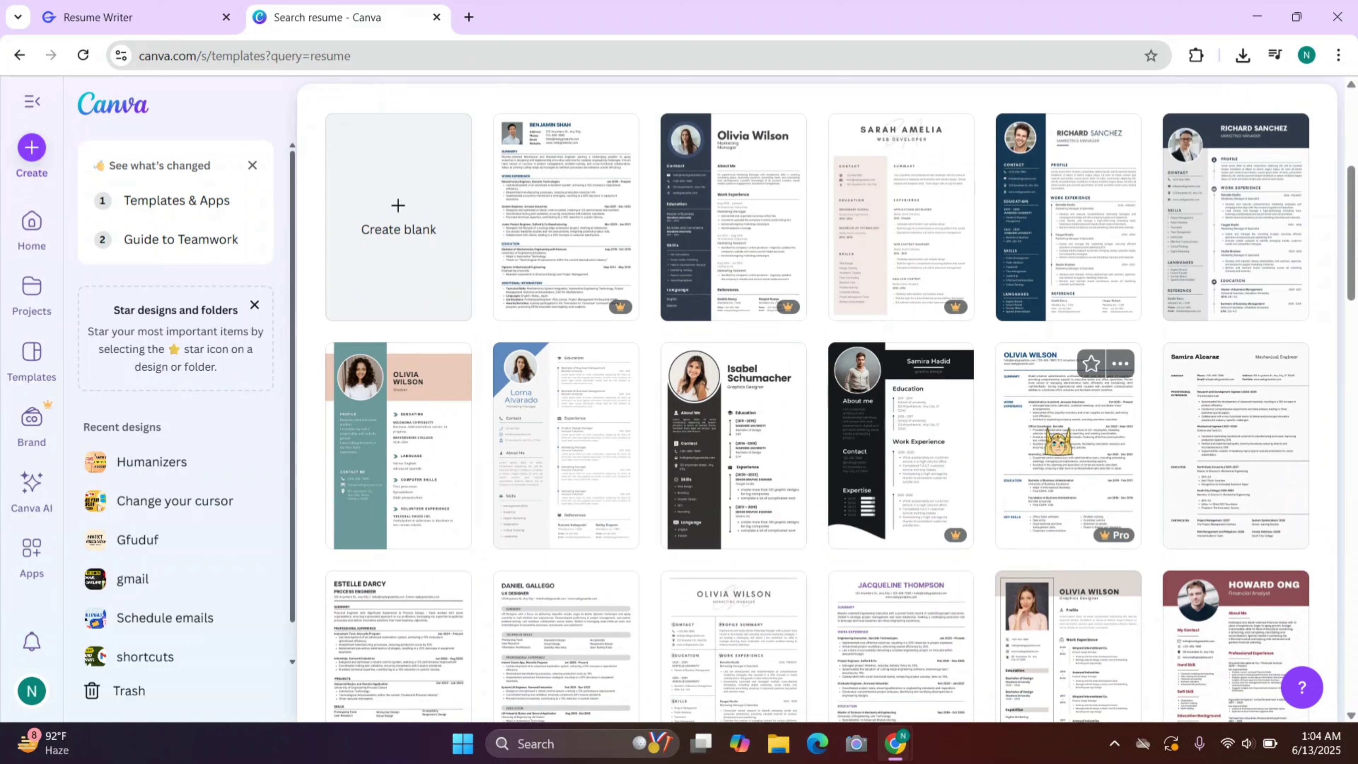
click(534, 516)
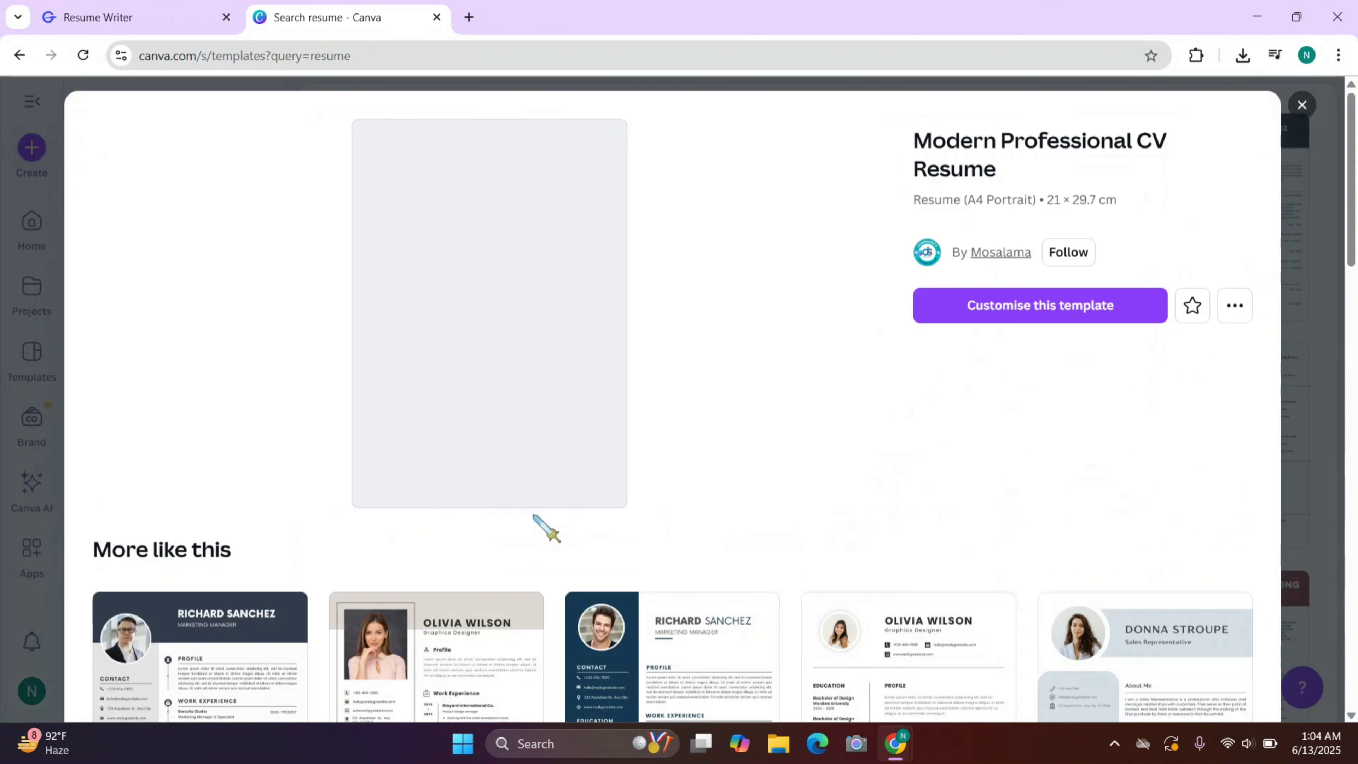
Open the Modern Professional CV Resume template for customising and maximize the design editor's window
click(1032, 304)
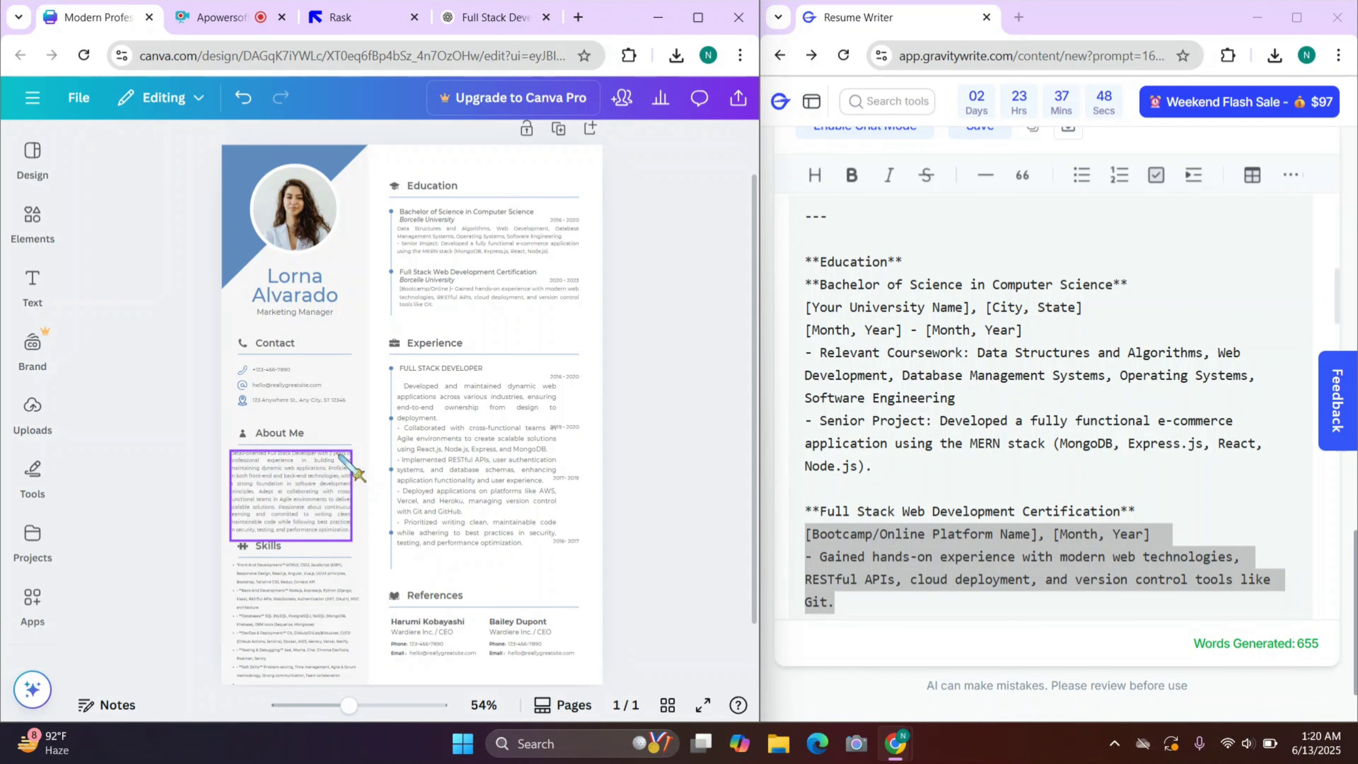
key(super+Up)
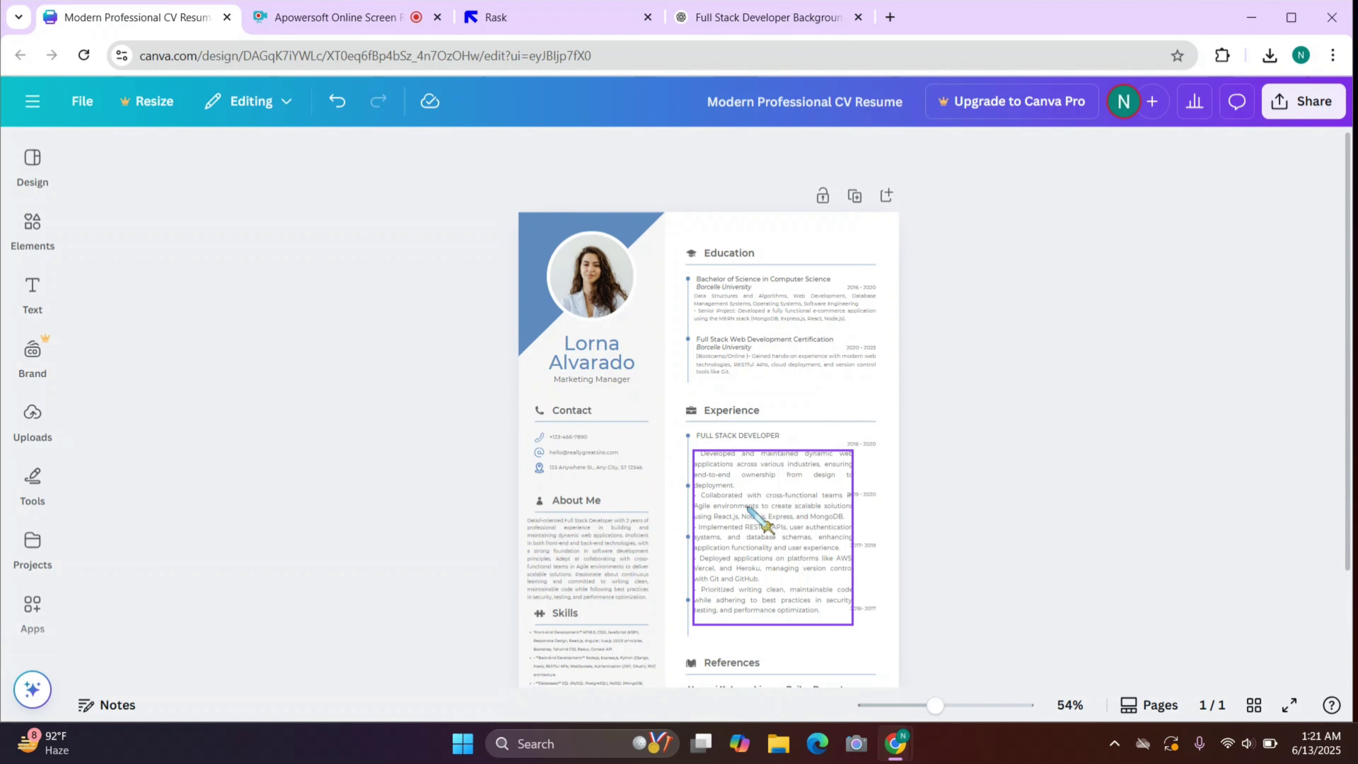
Download the filled-in resume design as a PDF
click(1304, 101)
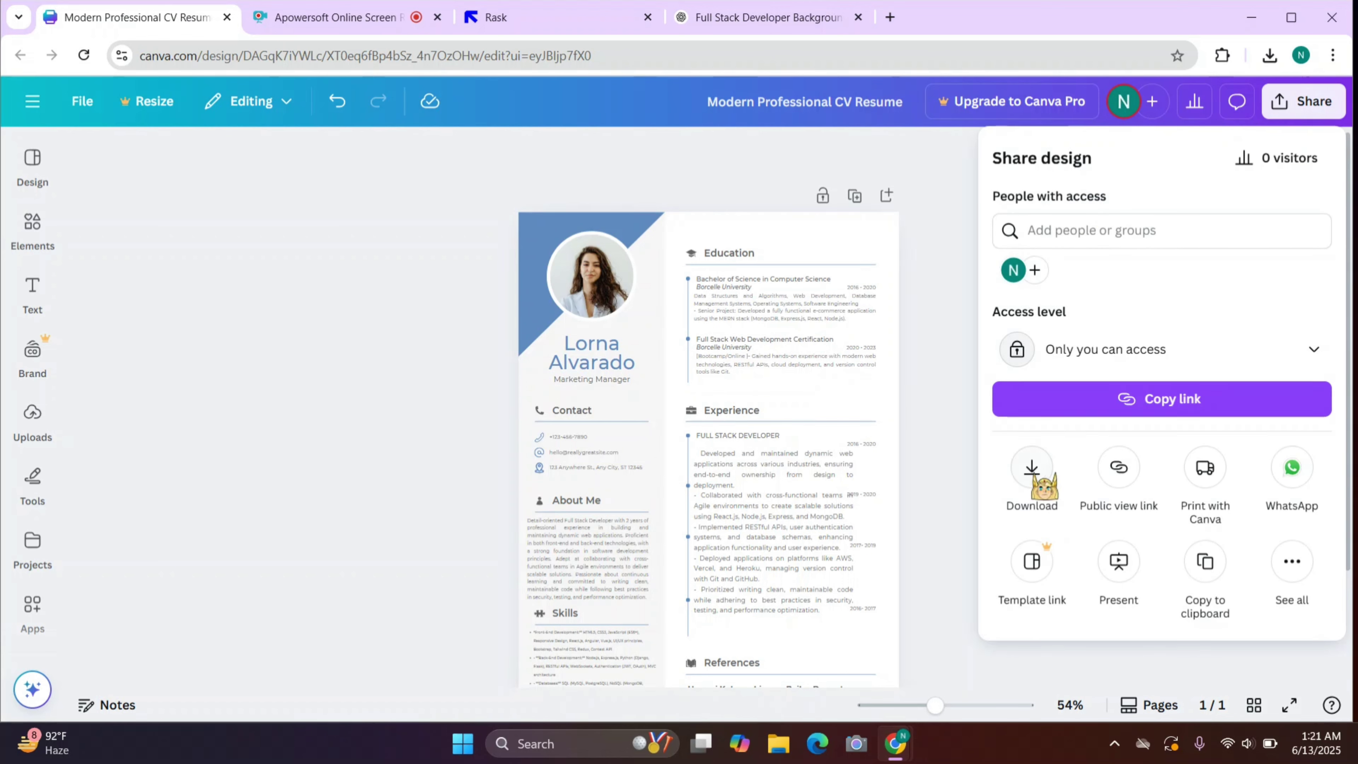
click(1033, 467)
click(1091, 381)
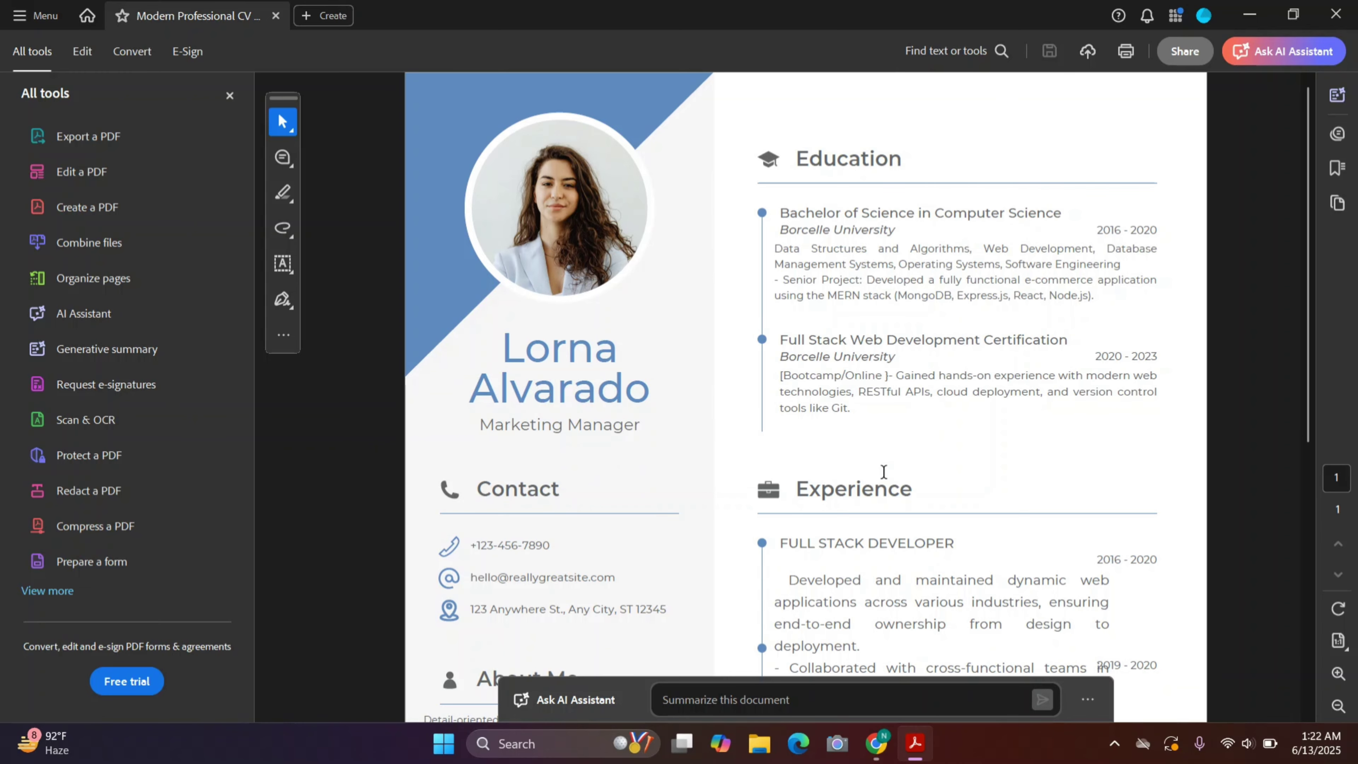
Look through the downloaded resume PDF in Adobe Acrobat and close it
scroll(883, 470, down, 5)
scroll(883, 470, up, 5)
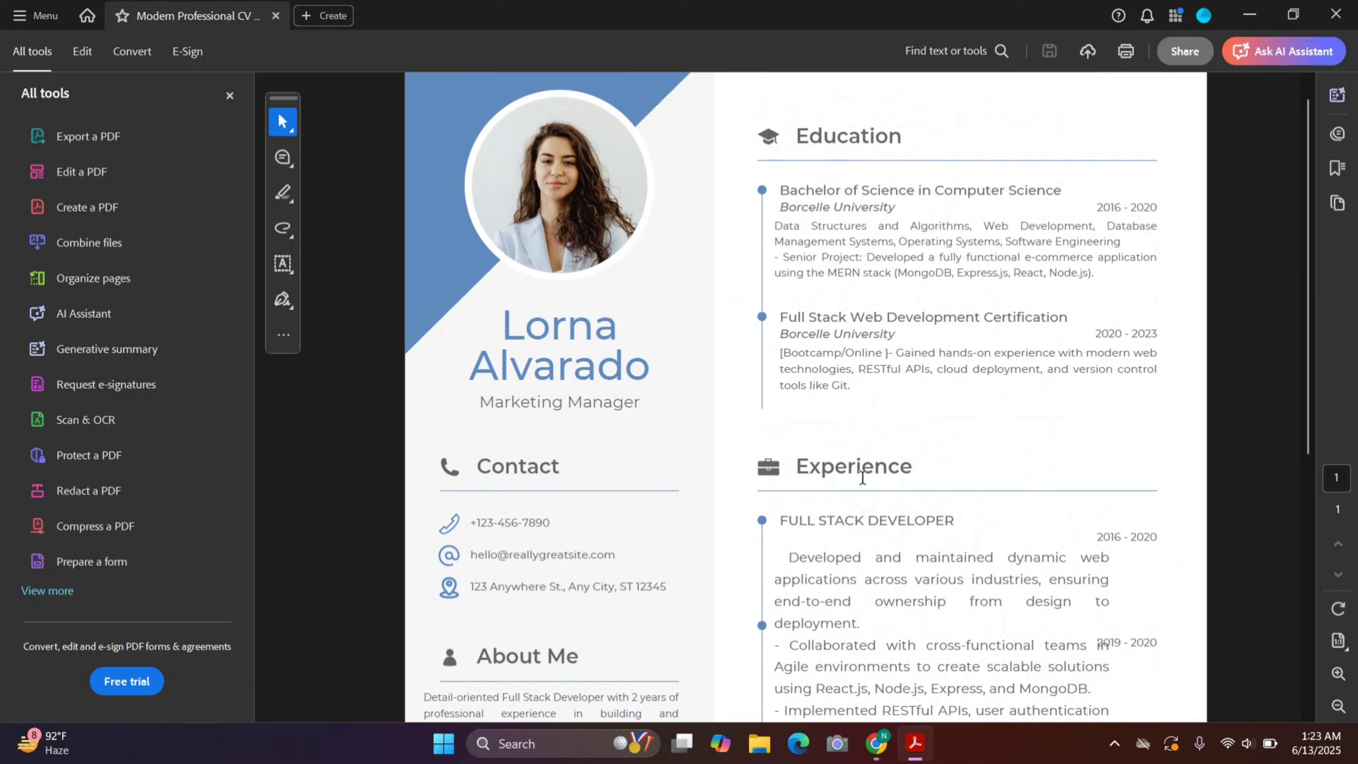
key(alt+F4)
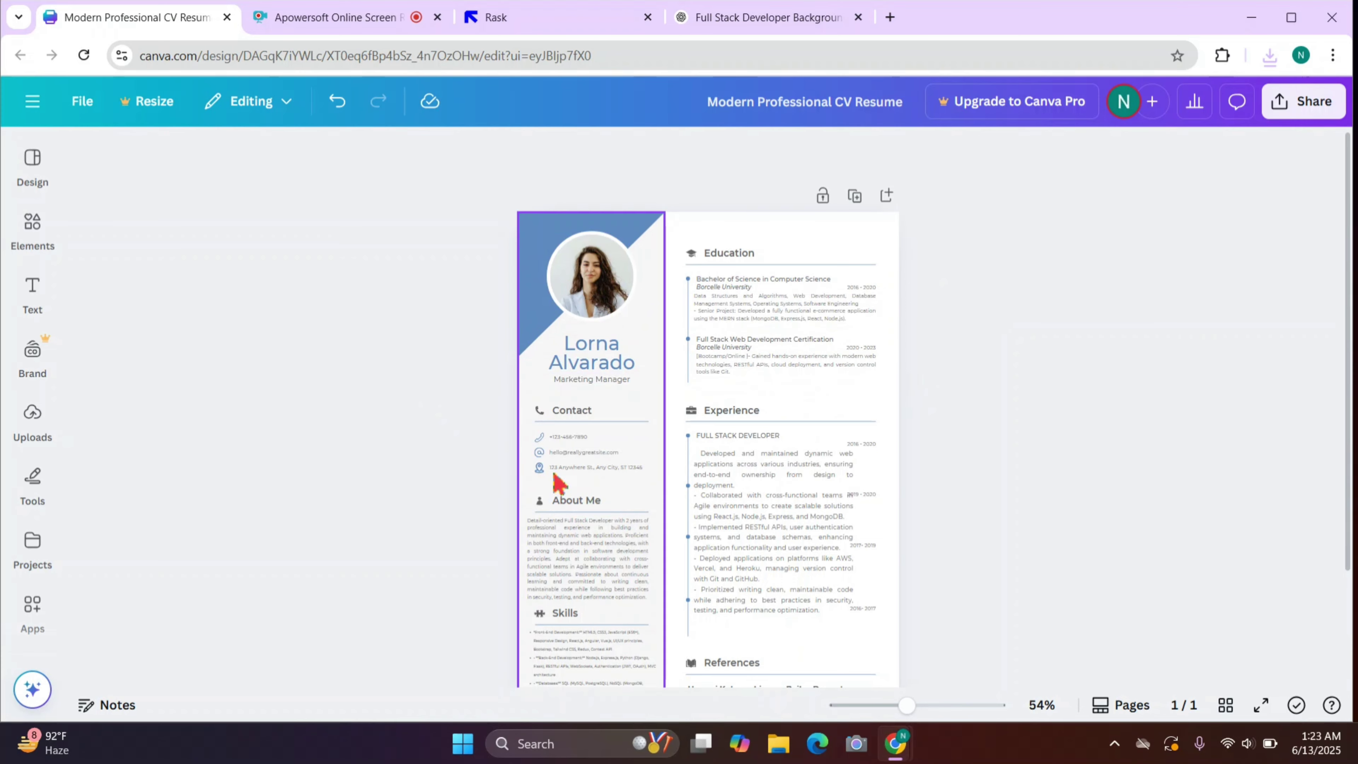
Search Google for "naukri resume score" in a new browser tab and open Naukri FastForward's Resume Score Checker
click(889, 17)
click(497, 311)
text(naukri resume score)
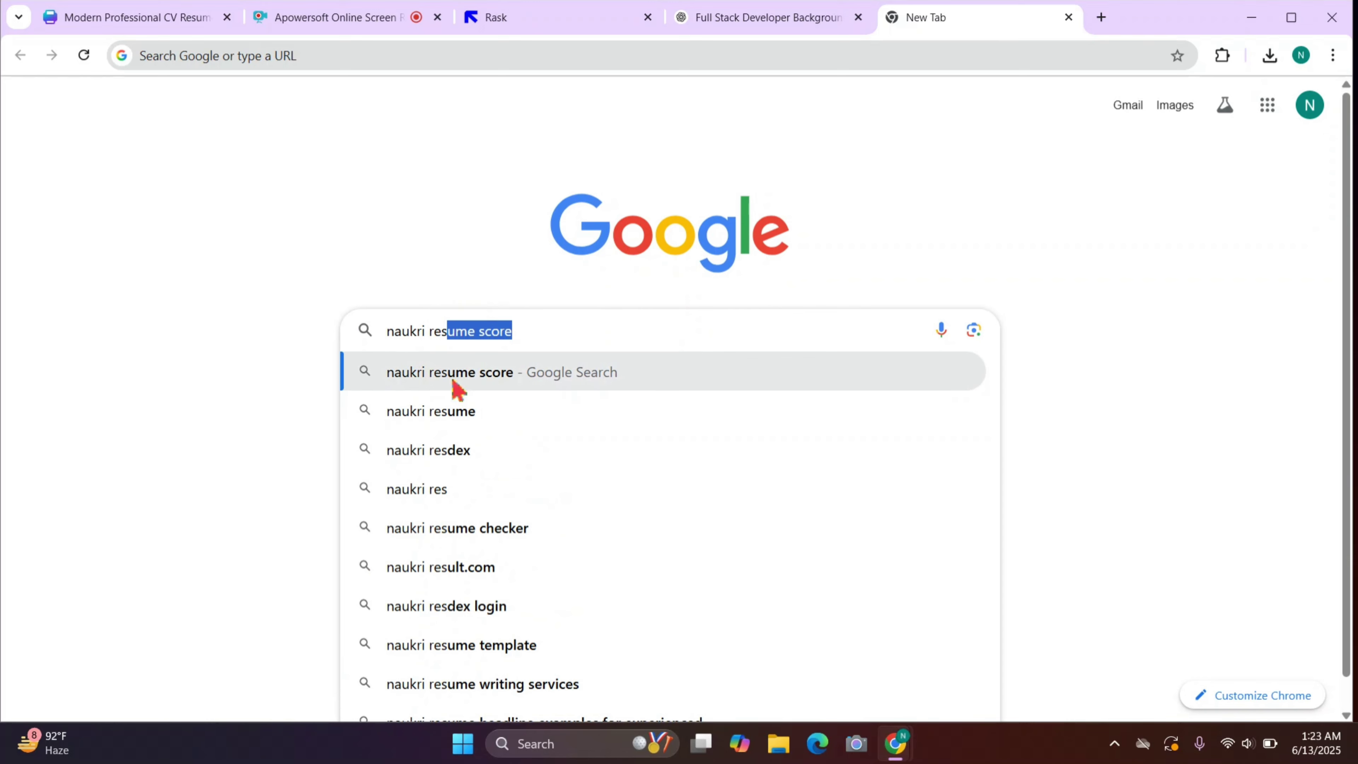
click(556, 371)
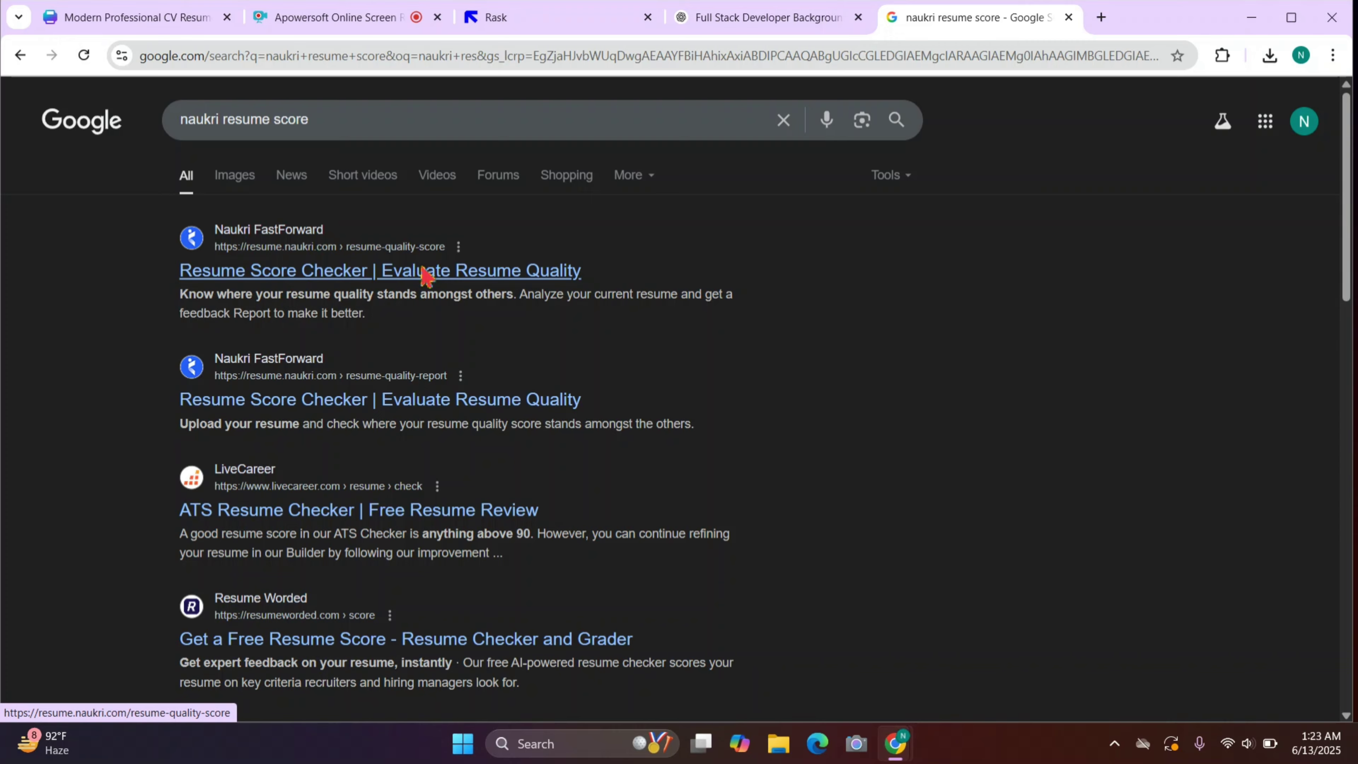
click(424, 272)
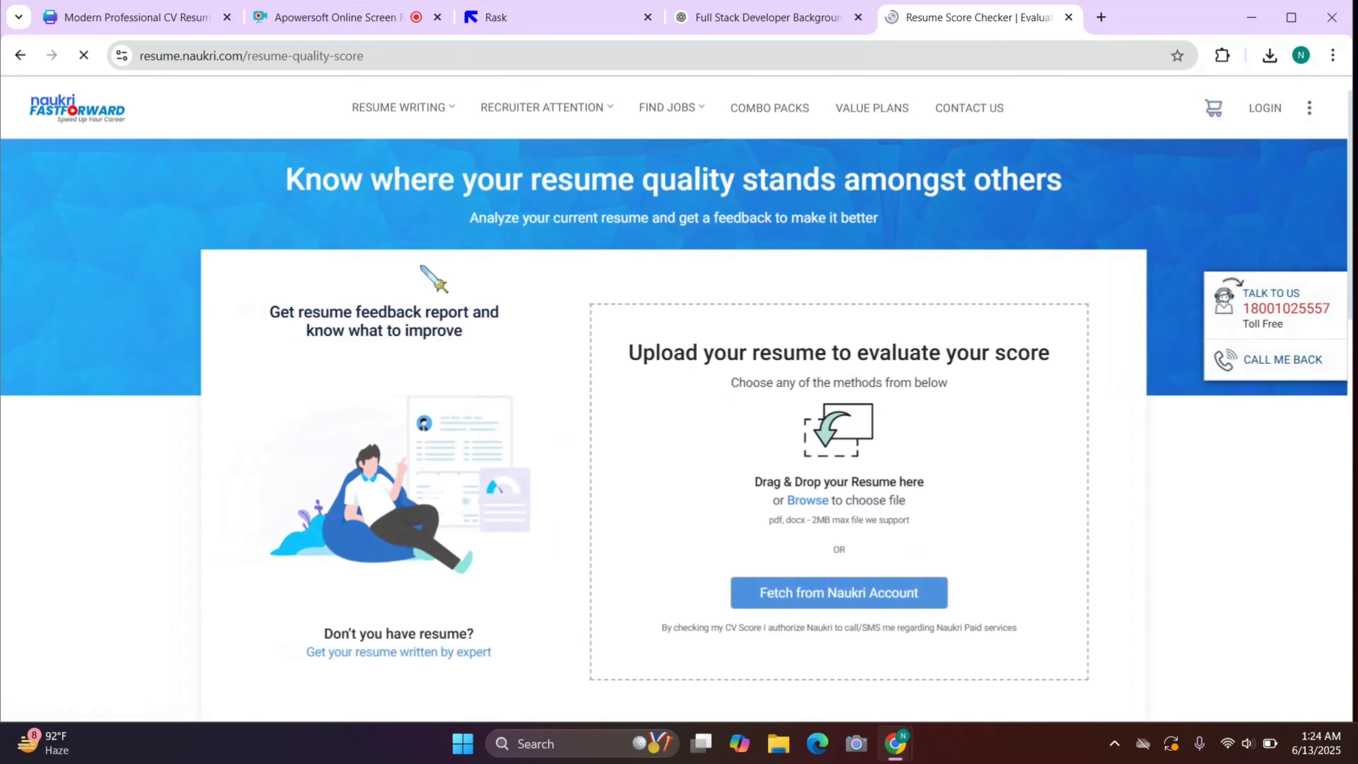
Upload the PDF "Modern Professional CV Resume (1)" from Downloads to evaluate its score, and show the desktop once the report has loaded
scroll(465, 340, down, 2)
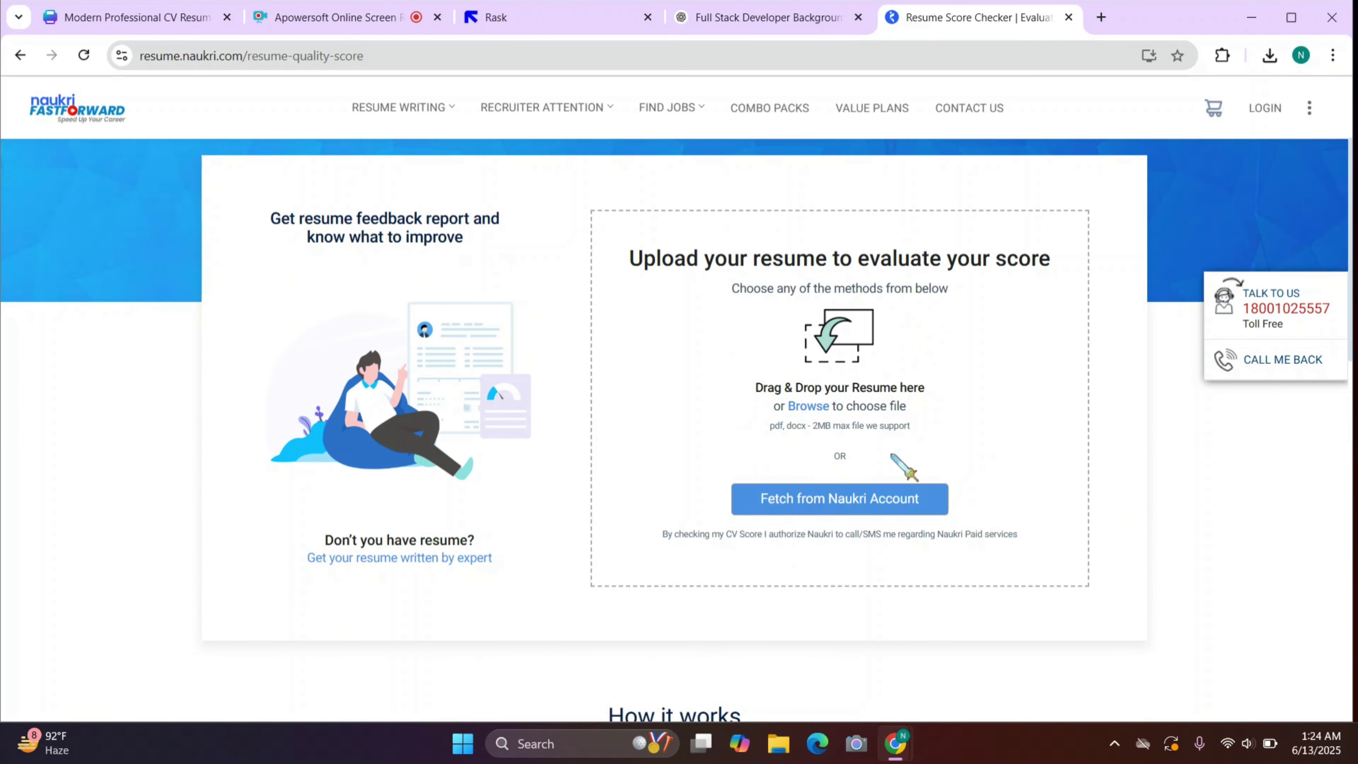
click(800, 402)
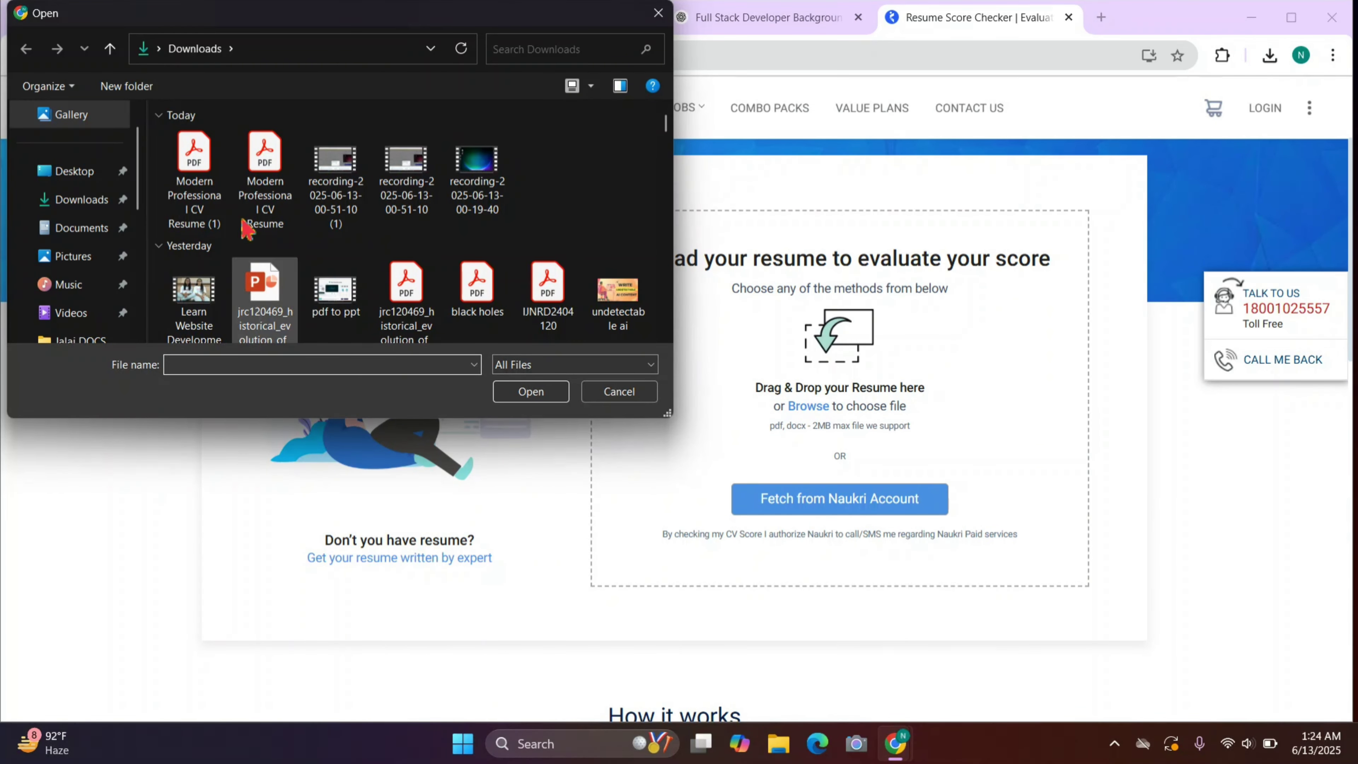
click(191, 194)
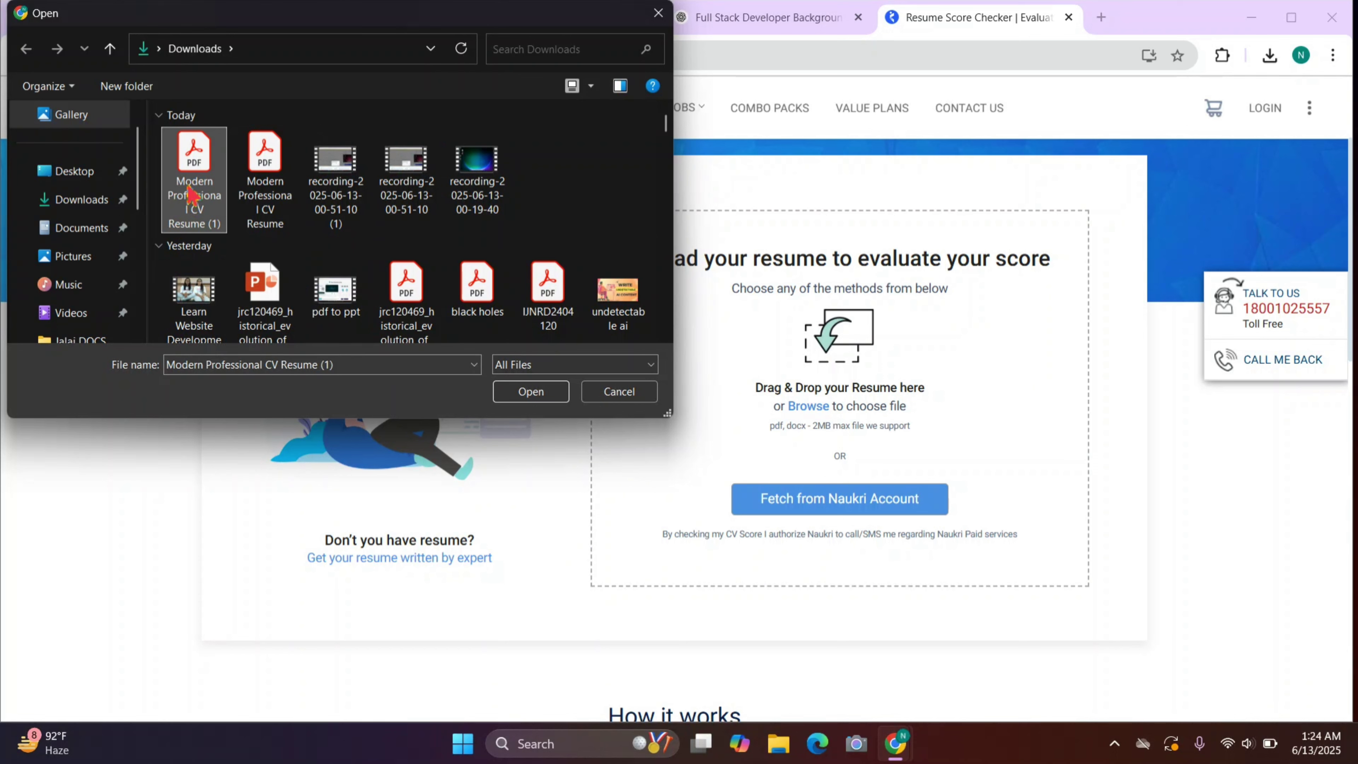
click(529, 394)
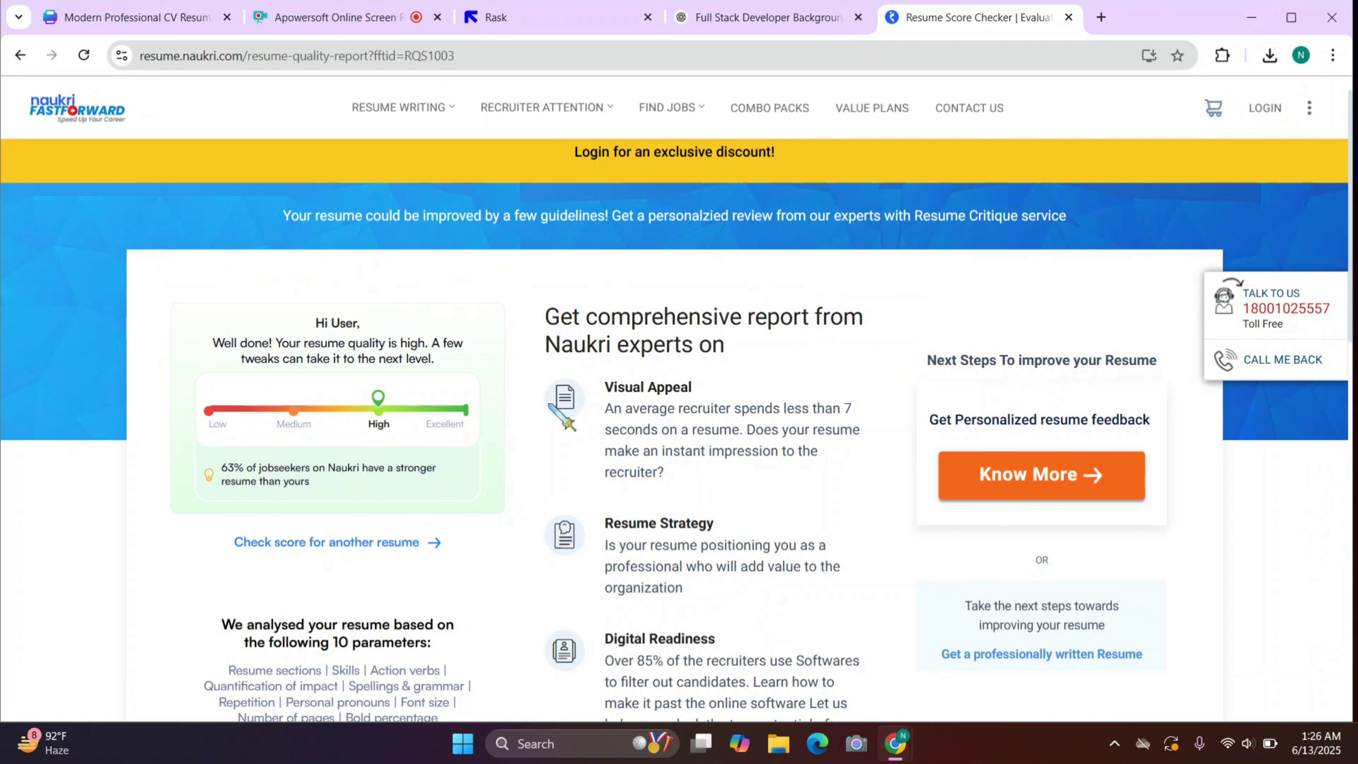
key(super+d)
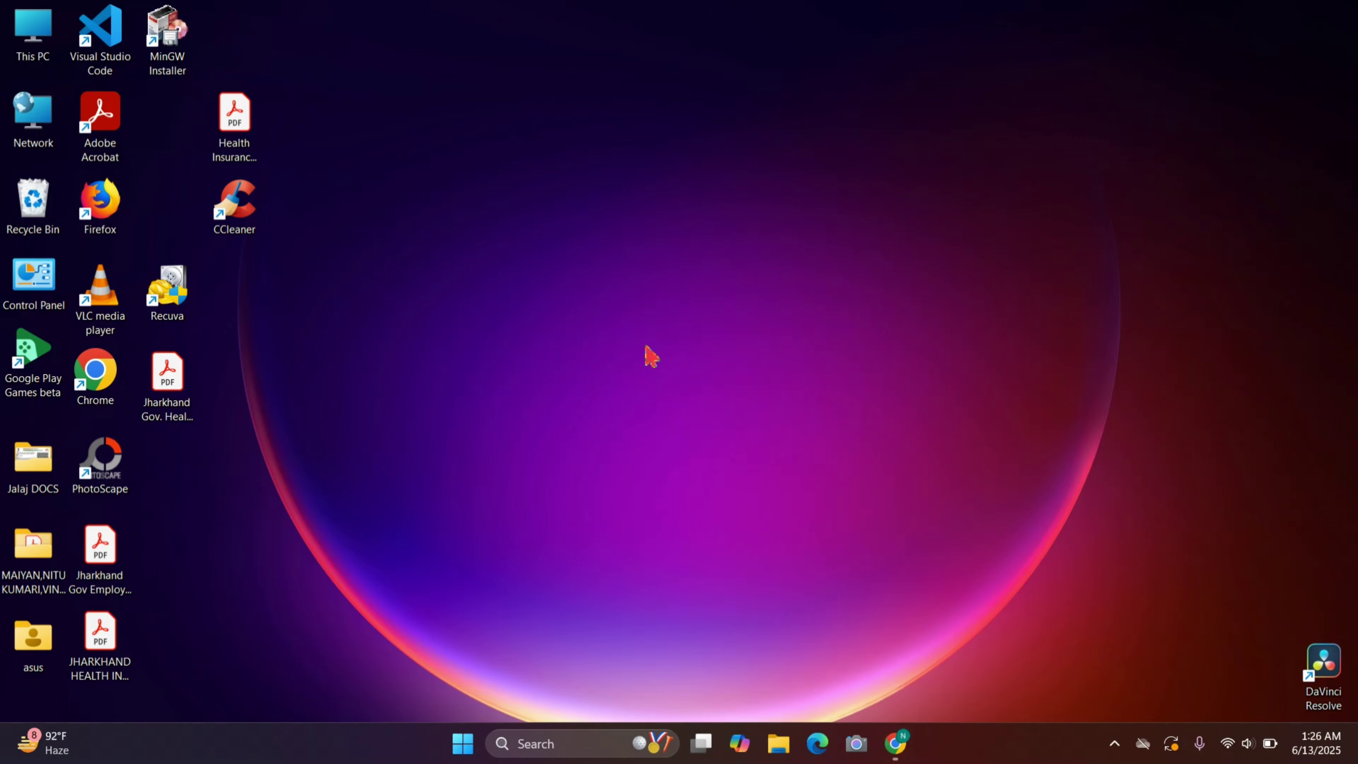